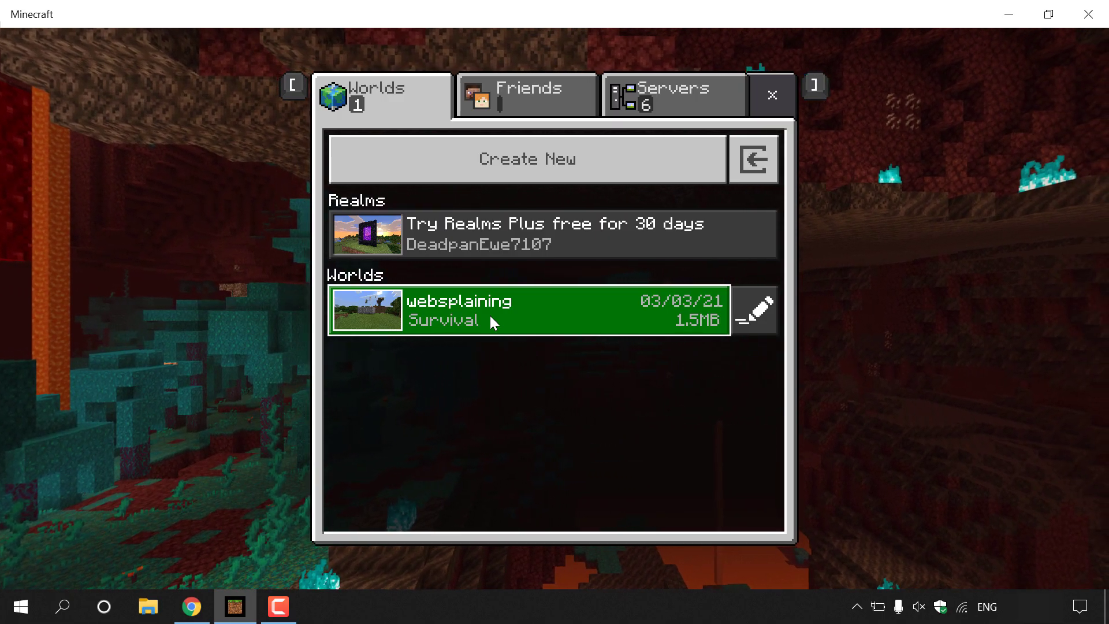
Open the websplaining world and store the hotbar's pickaxe, stack of 10 blocks and apple in the chest.
left_click(490, 315)
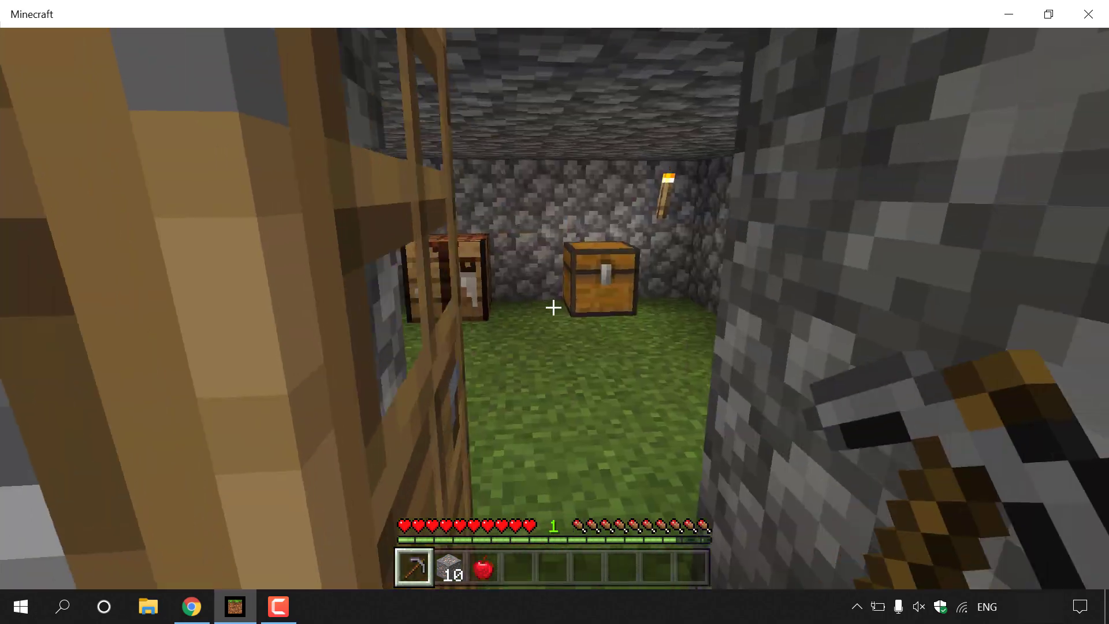
right_click(553, 308)
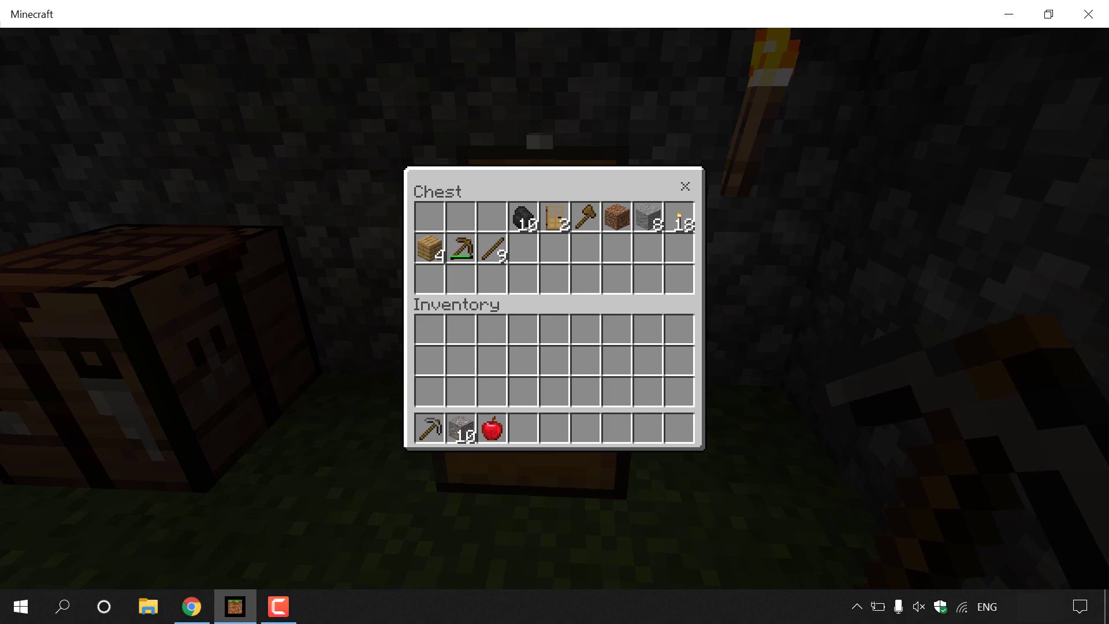
left_click(431, 431, "shift")
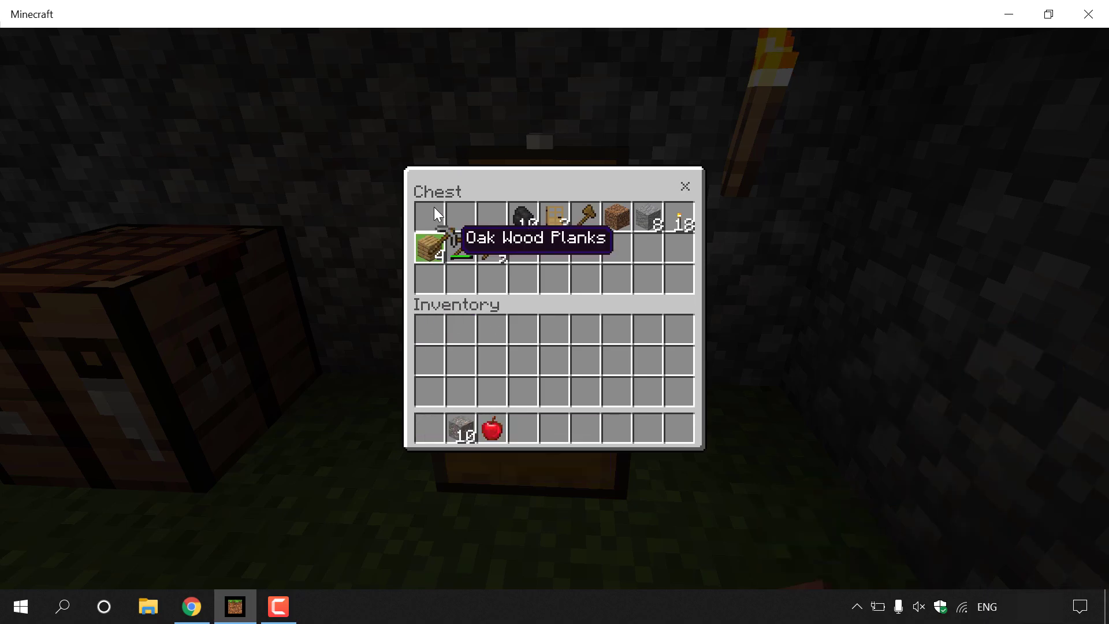
left_click(454, 421)
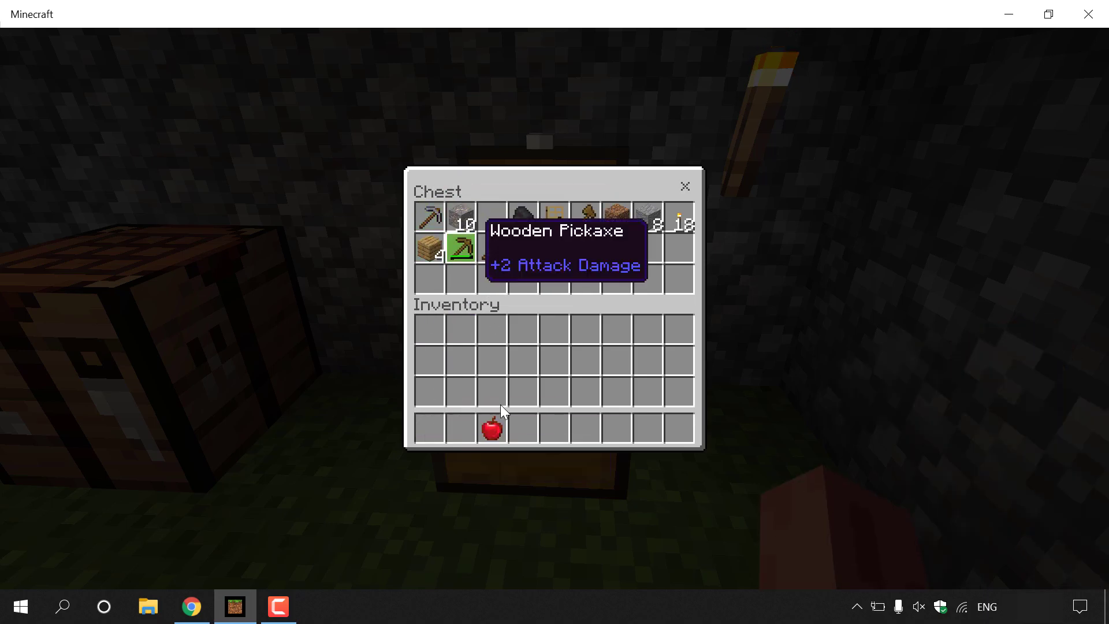
left_click(461, 217)
left_click(492, 428)
left_click(488, 218)
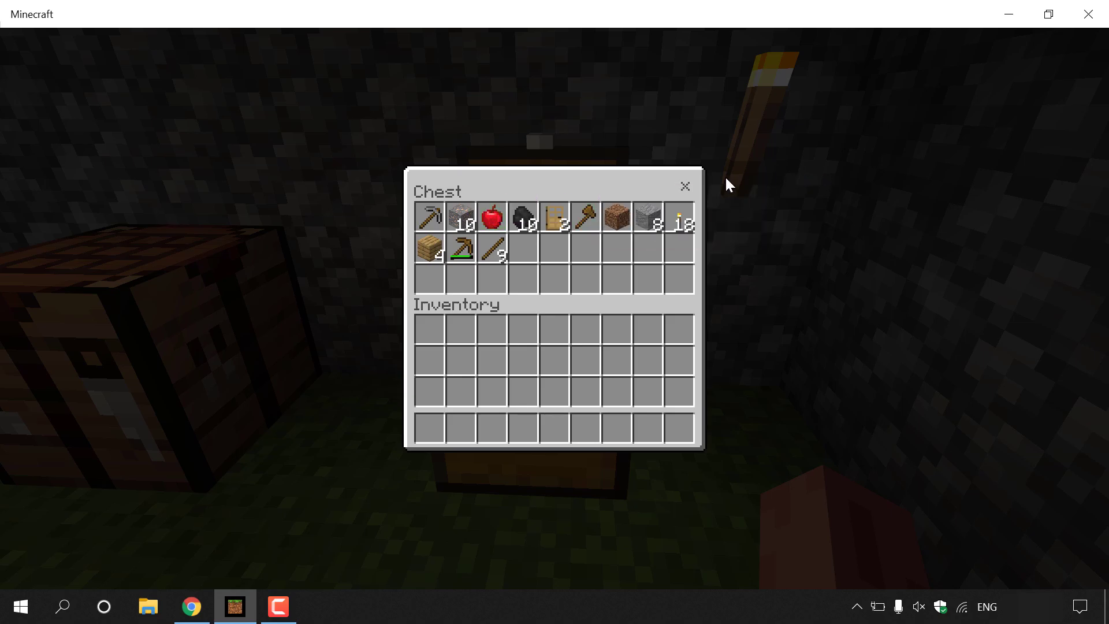
left_click(690, 188)
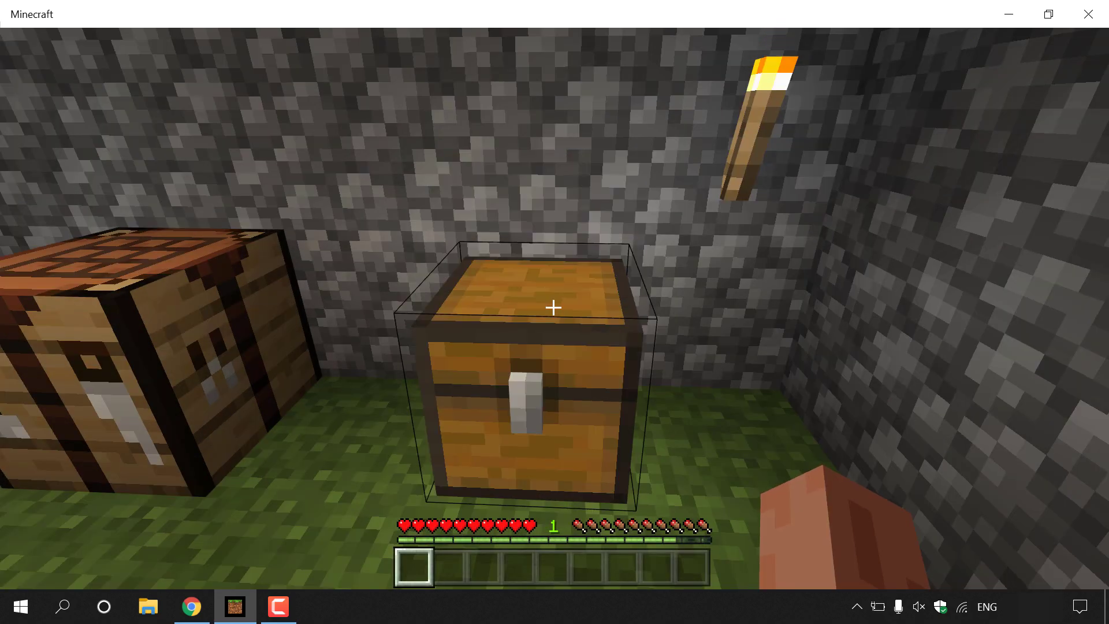
Save and quit the websplaining world and minimize the game window.
key("Escape")
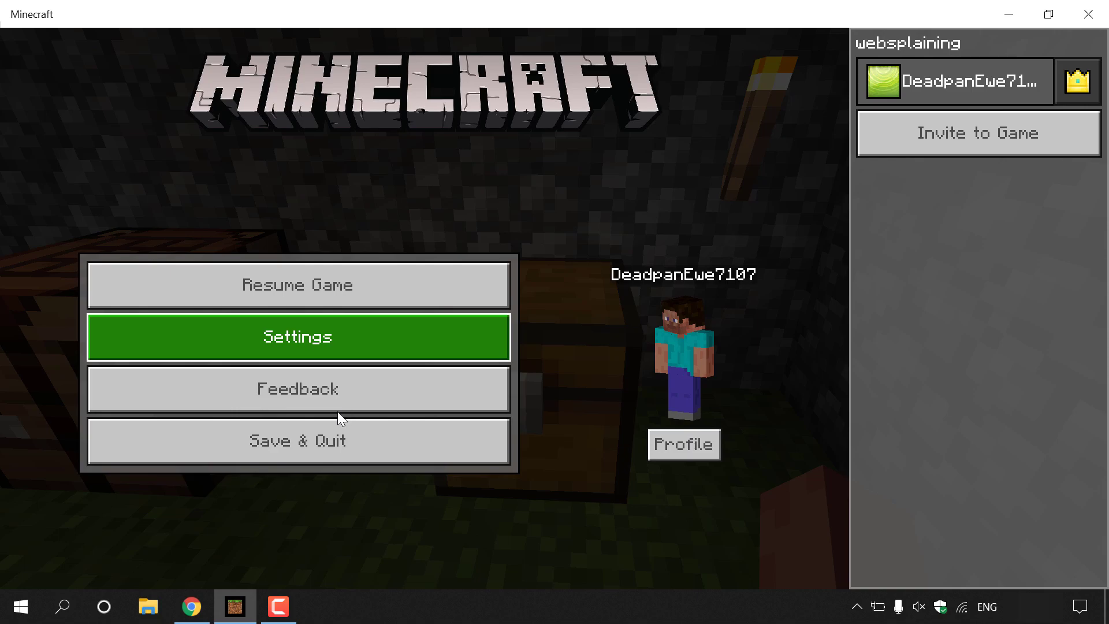
left_click(329, 440)
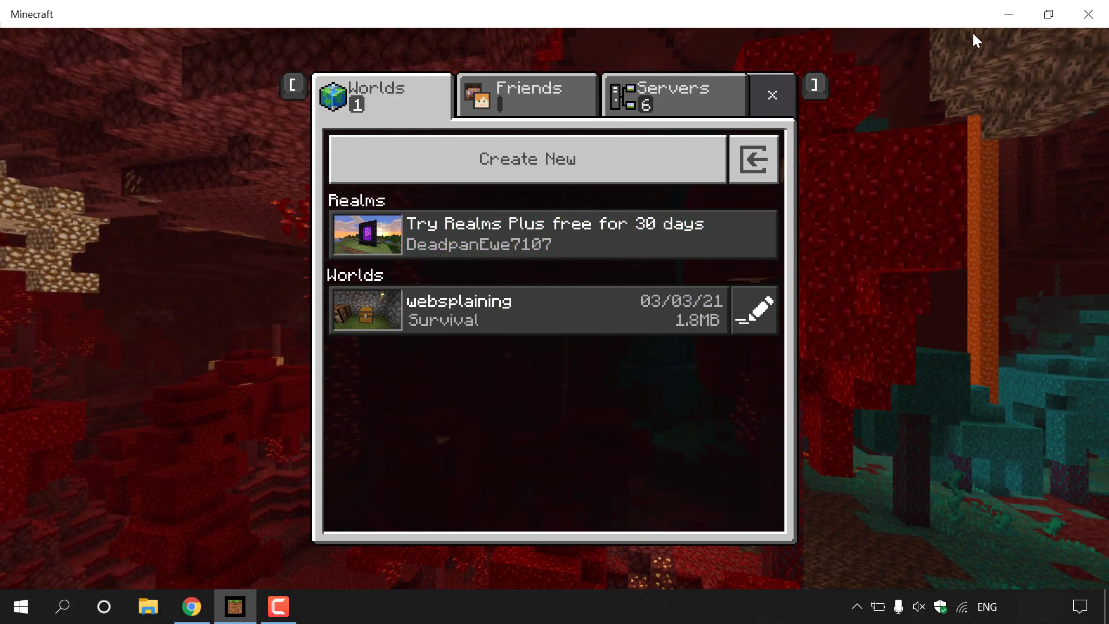
left_click(1008, 14)
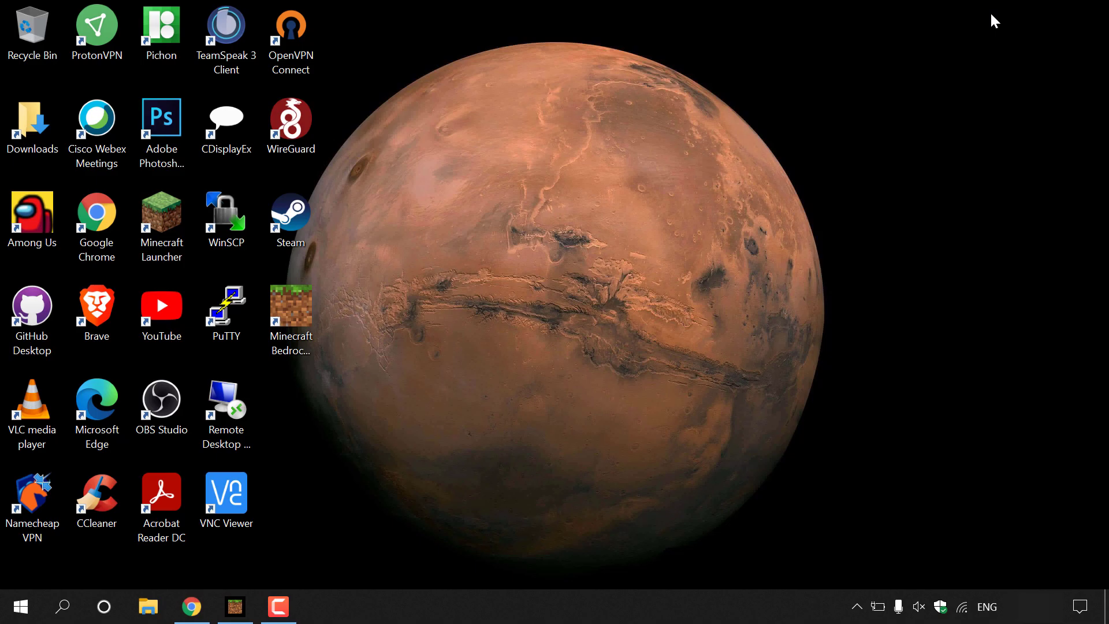
Search Windows for %appdata% and open its parent AppData folder in a maximized File Explorer window.
left_click(61, 606)
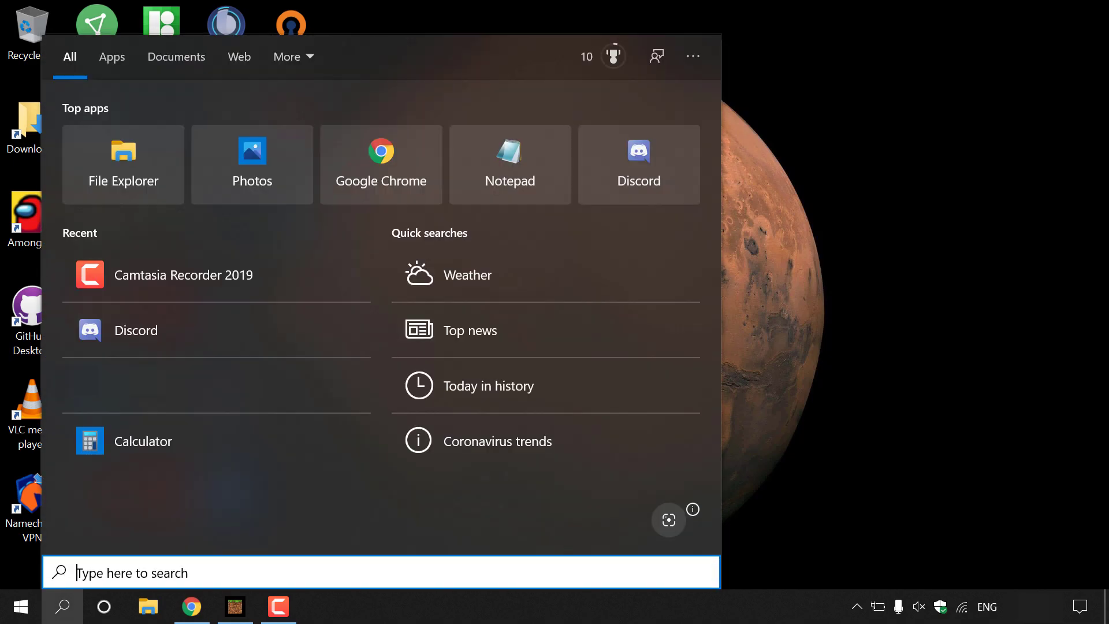
type("%")
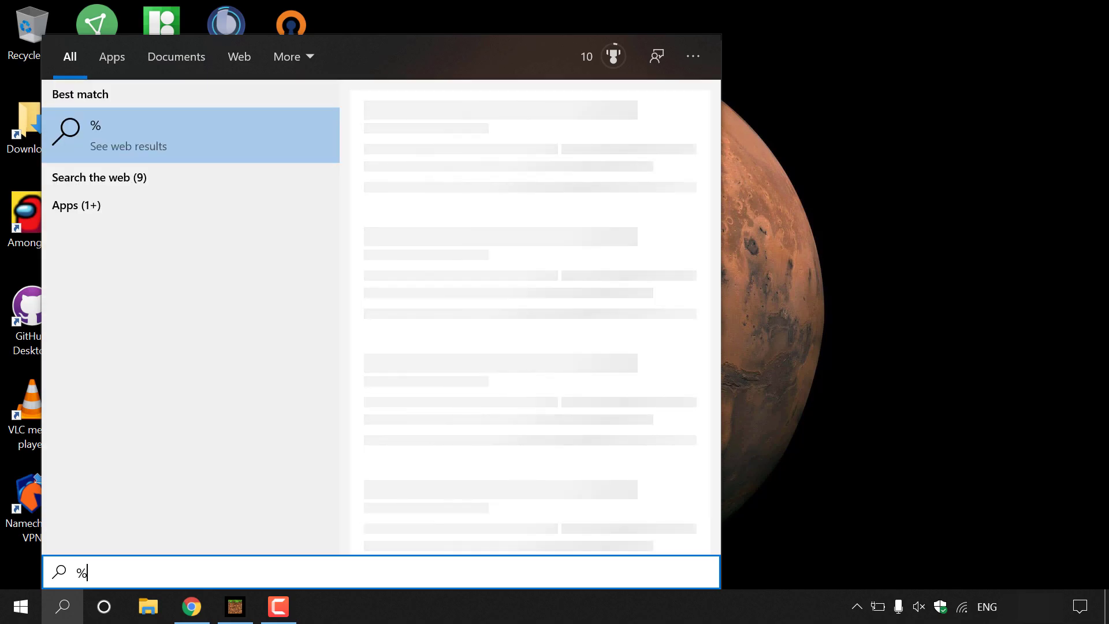
type("appdata%")
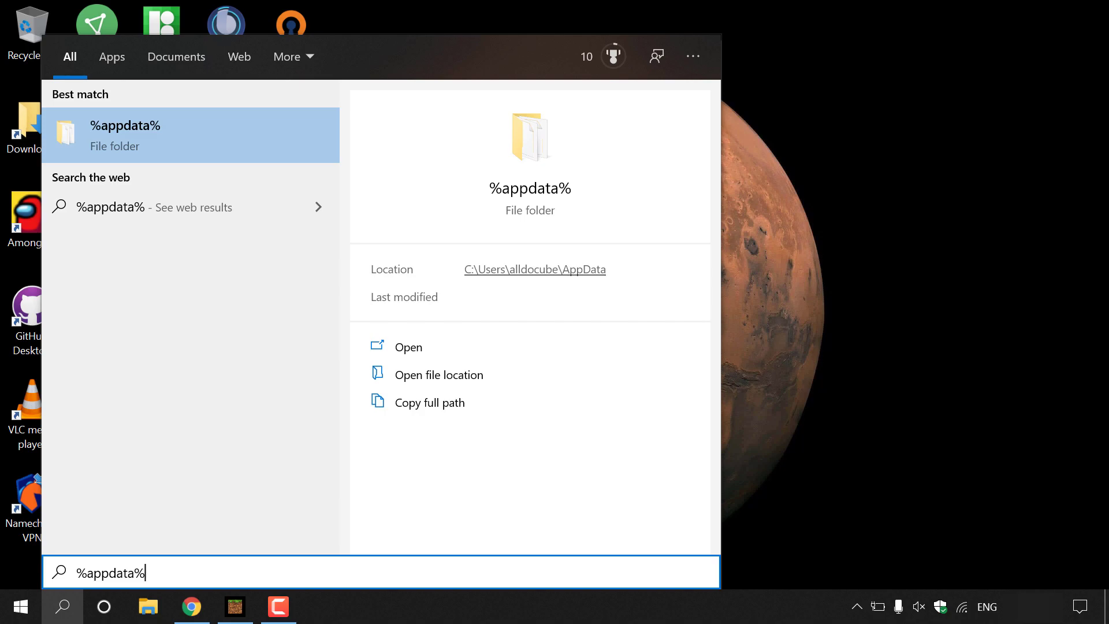
left_click(515, 269)
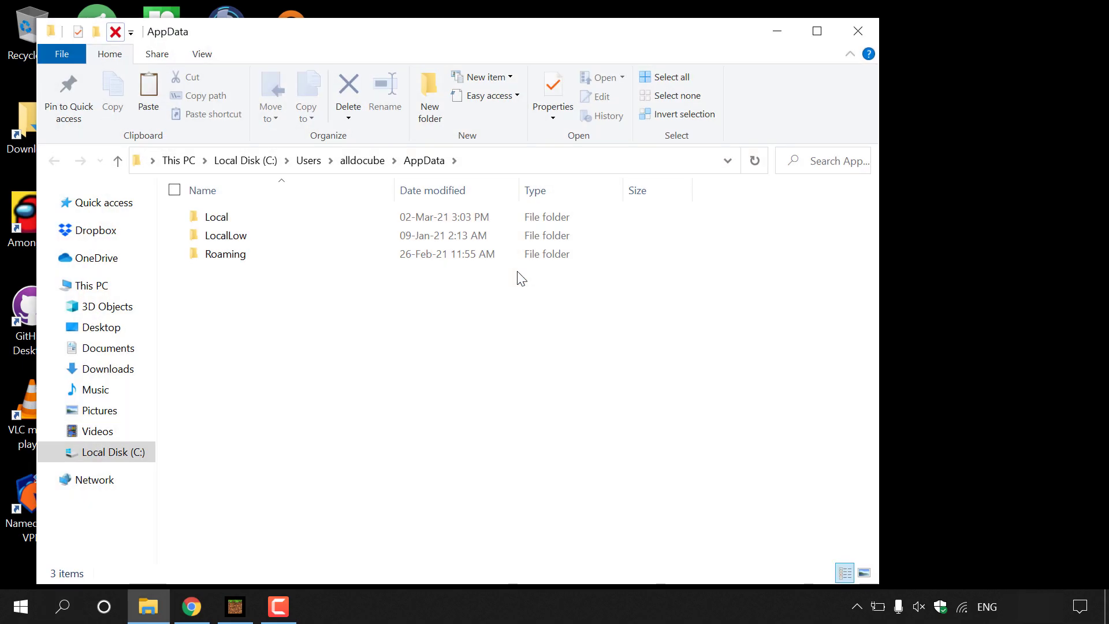
left_click(817, 31)
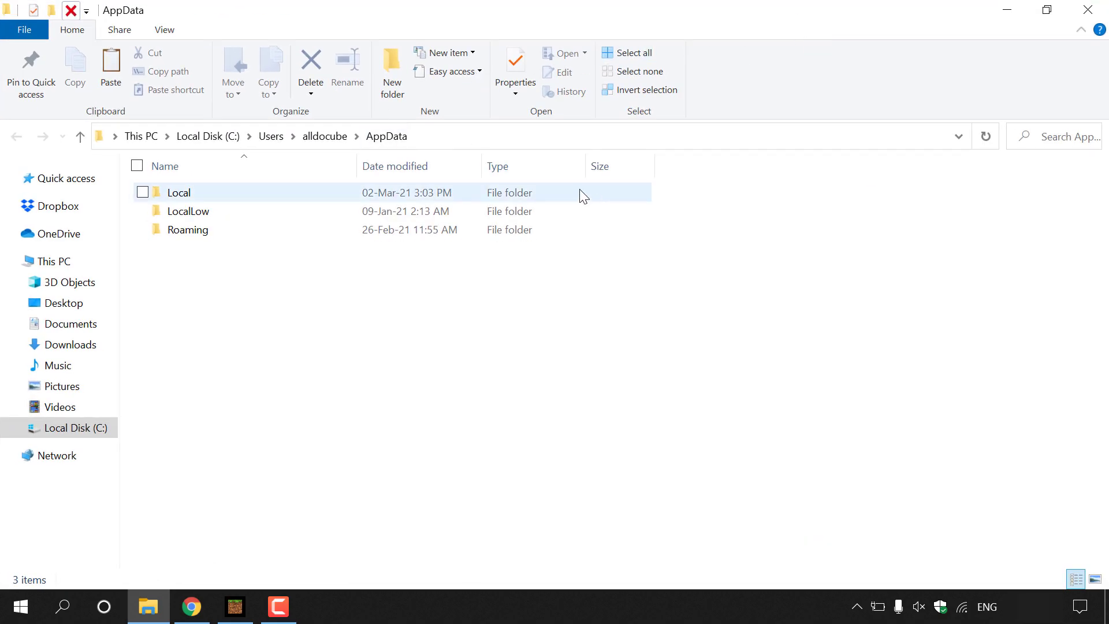
Open the Packages folder inside AppData's Local folder.
double_click(448, 193)
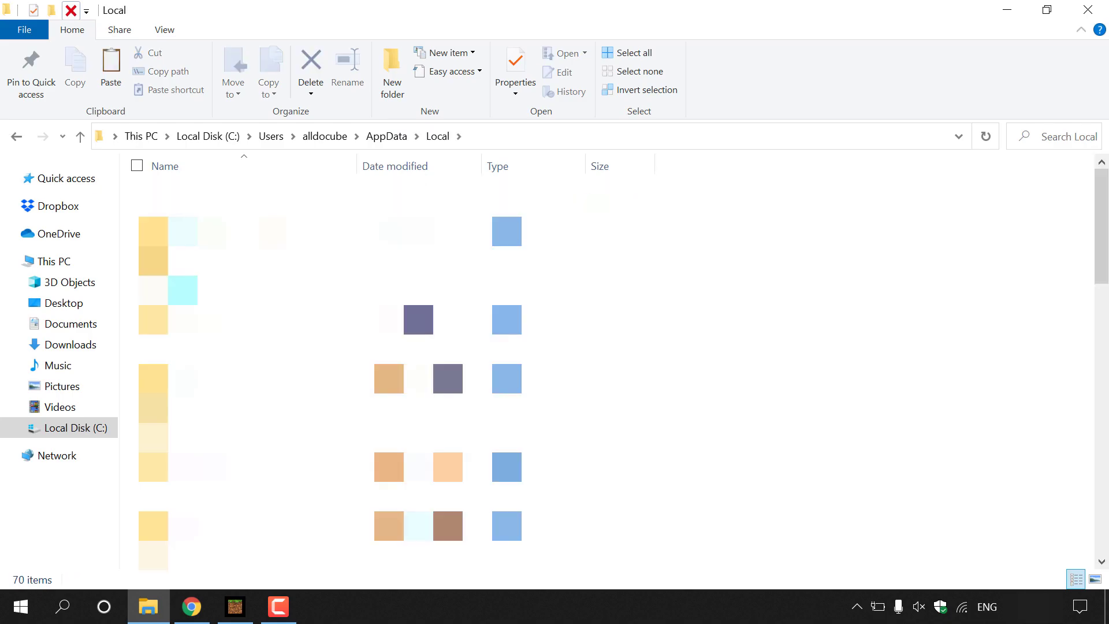
left_click_drag(1101, 231, 1077, 421)
double_click(316, 287)
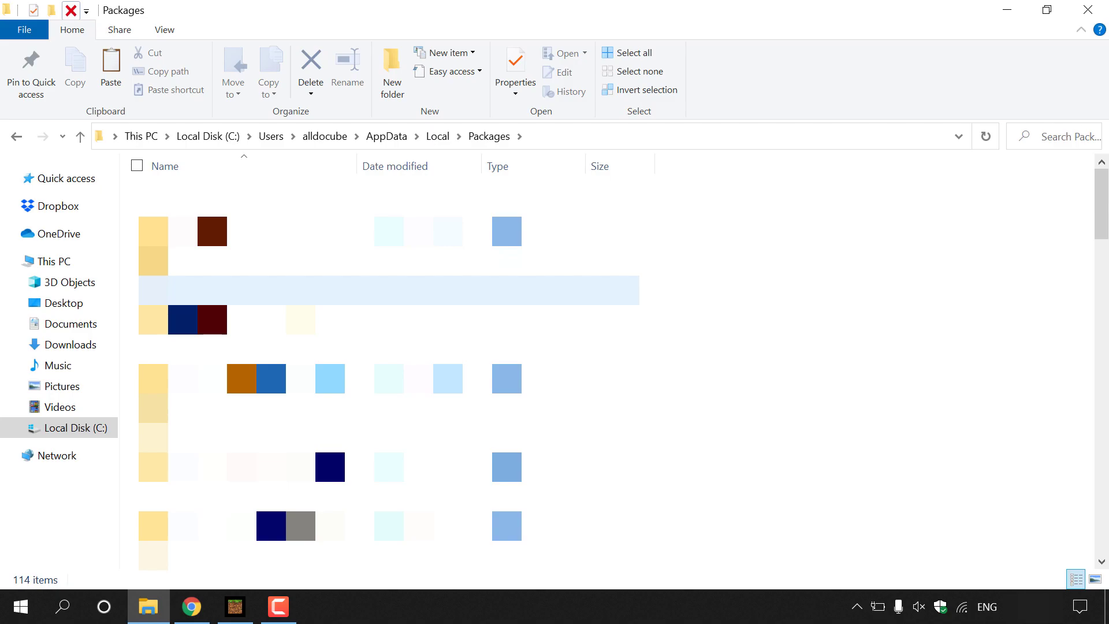
Widen the Name column to show full folder names and open the Microsoft.MinecraftUWP_8wekyb3d8bbwe folder.
left_click_drag(1100, 223, 1107, 311)
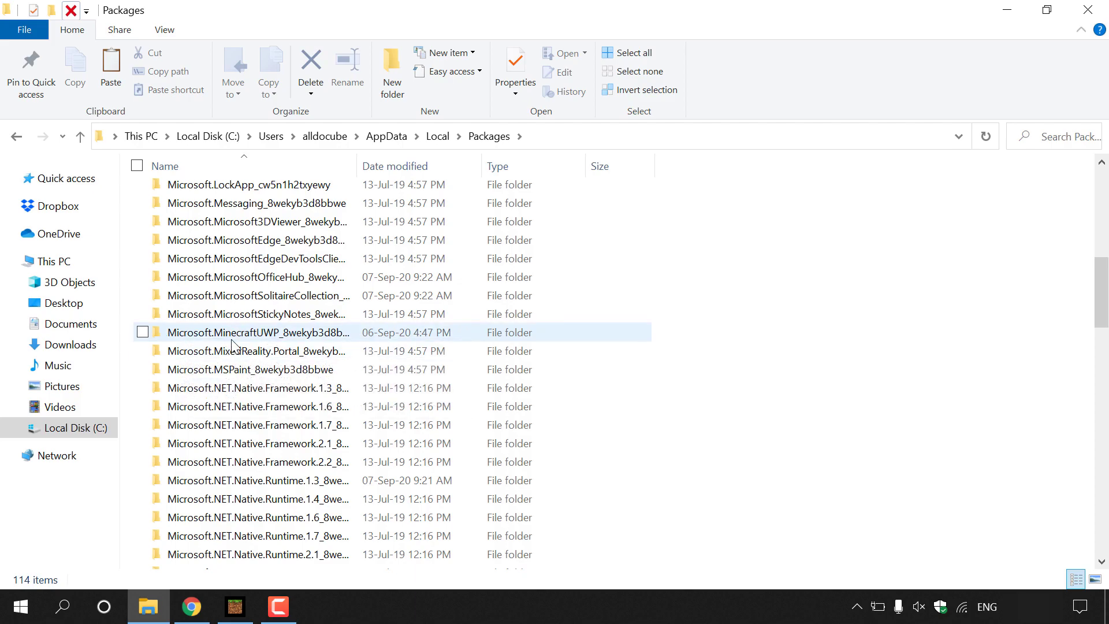
left_click_drag(357, 166, 556, 184)
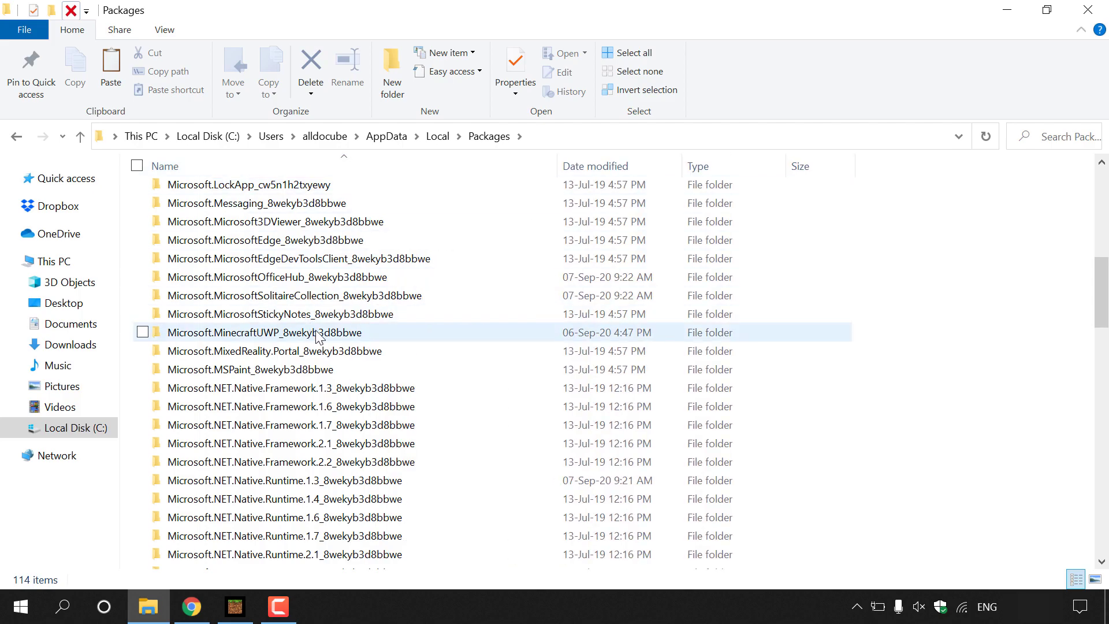
left_click(364, 336)
double_click(363, 334)
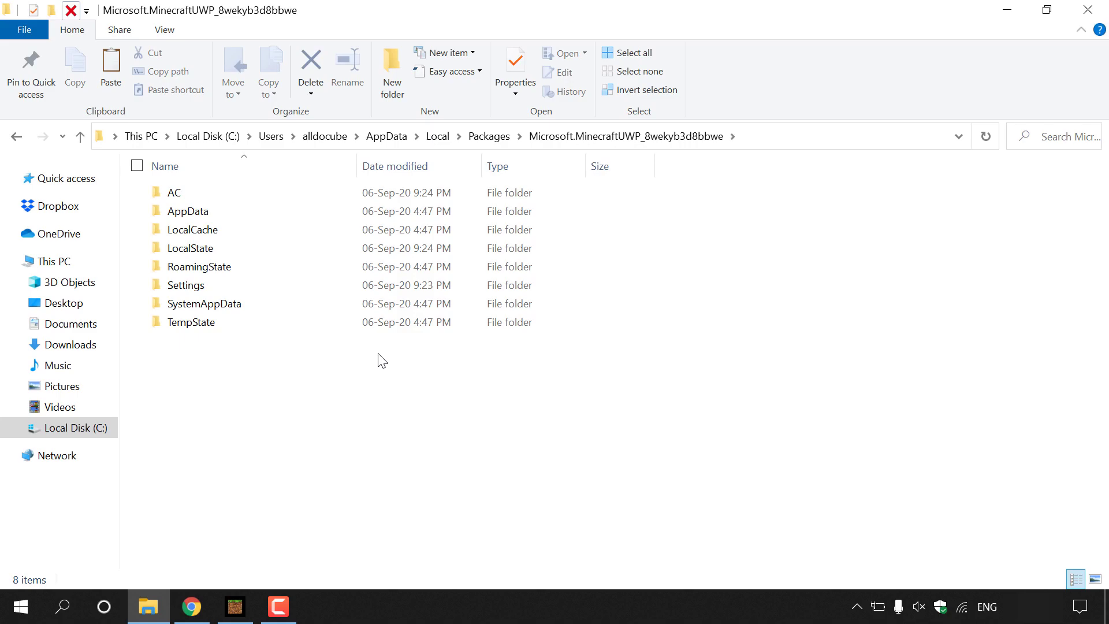
Go through LocalState, games and com.mojang to open the minecraftWorlds folder.
double_click(224, 253)
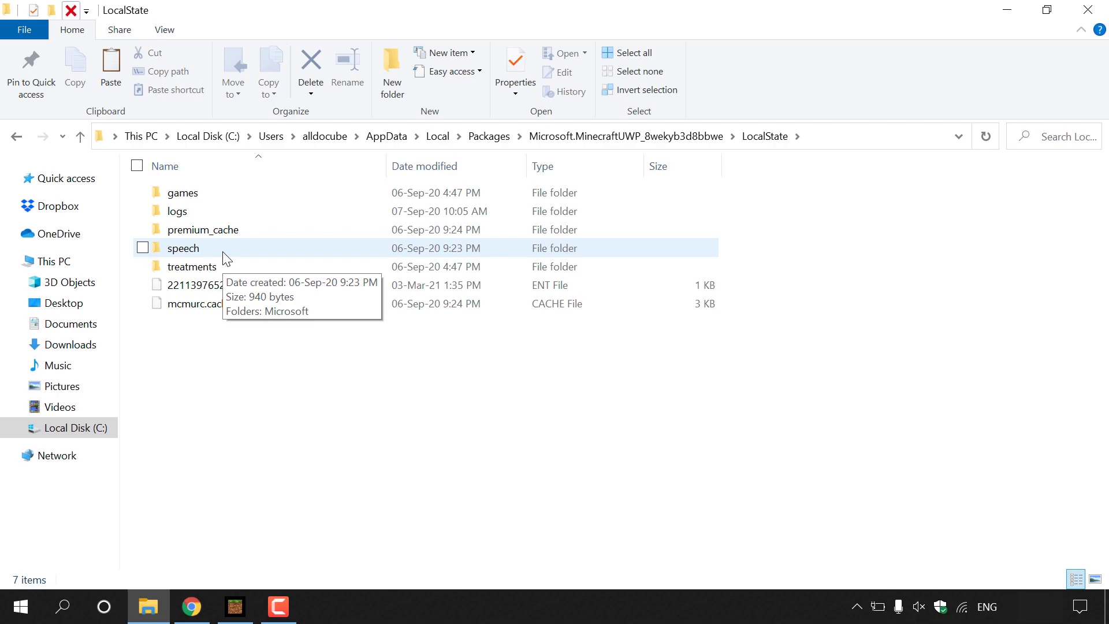
double_click(246, 196)
double_click(241, 198)
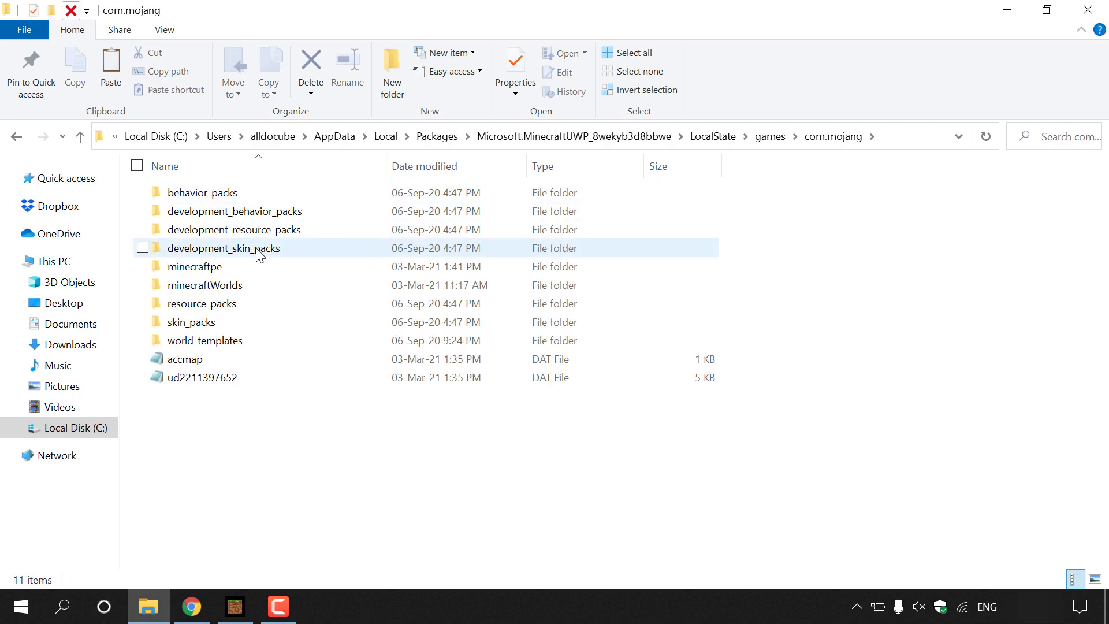
double_click(264, 283)
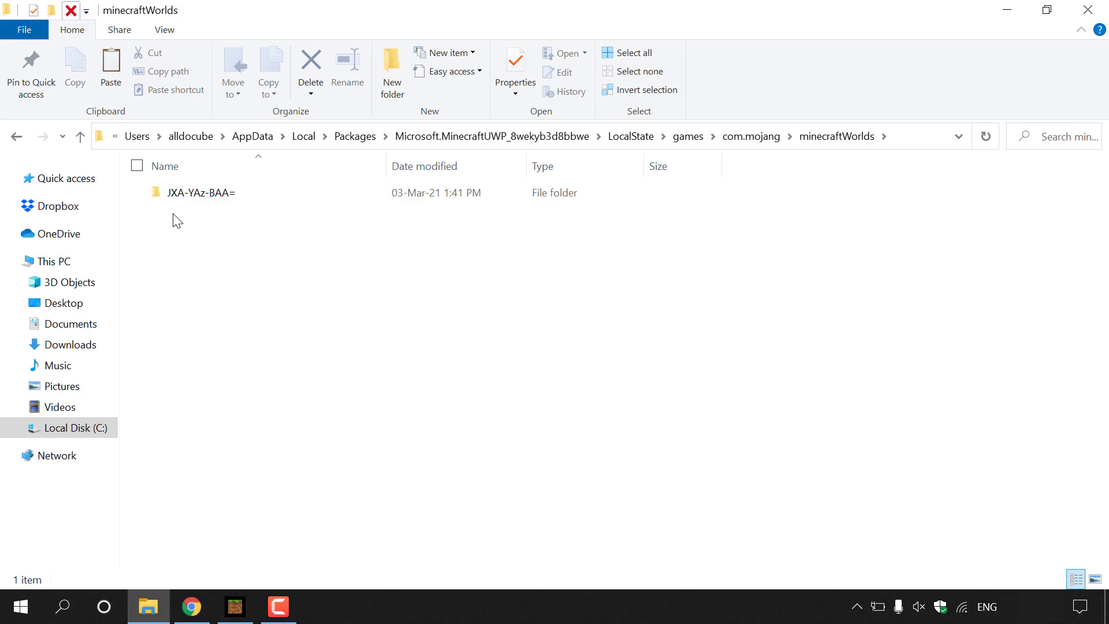
Check the world name in the levelname file of the JXA-YAz-BAA= folder and return to minecraftWorlds.
double_click(209, 196)
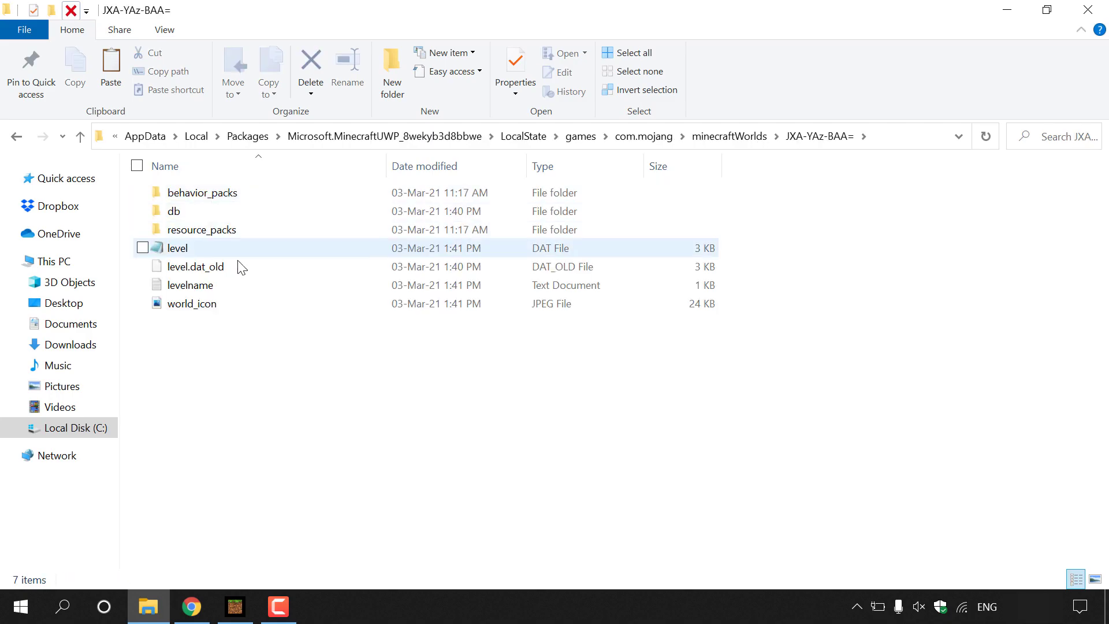
double_click(246, 291)
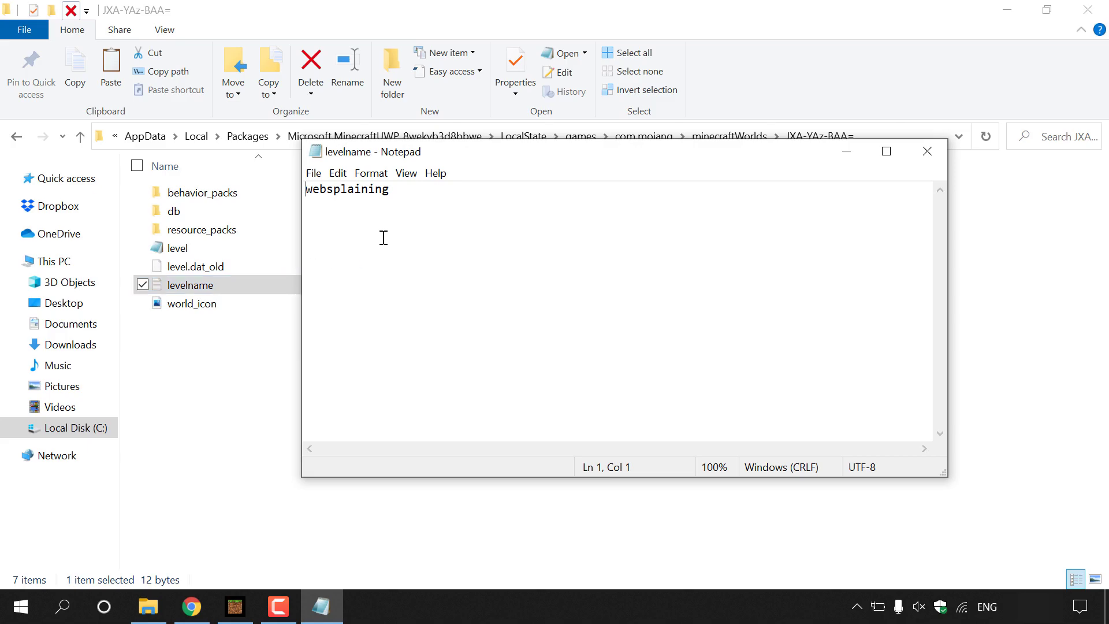
left_click(921, 153)
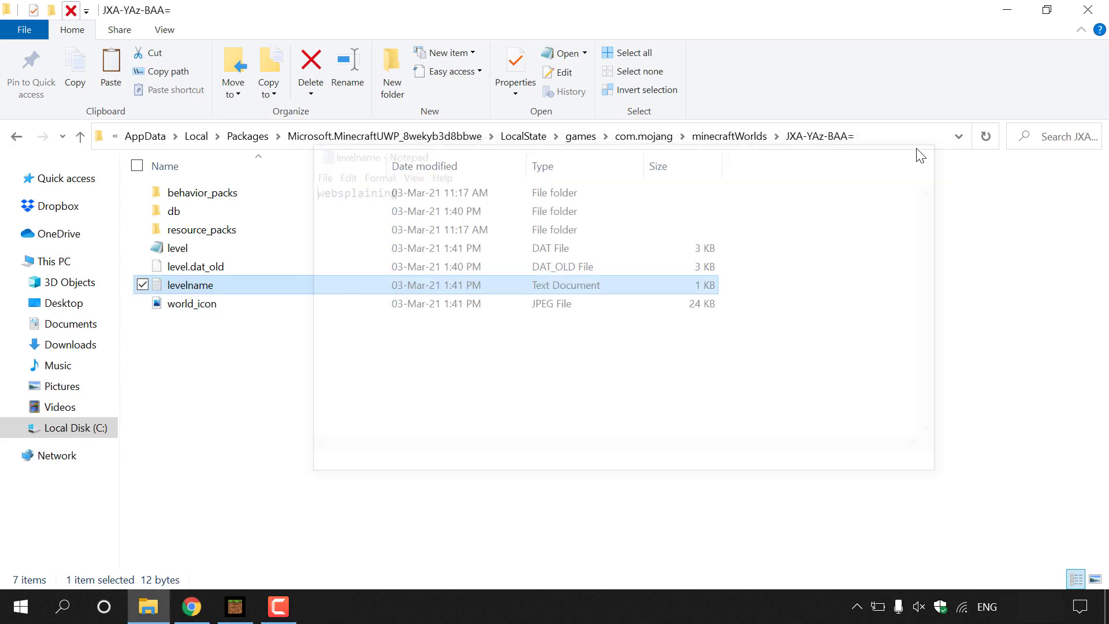
left_click(16, 136)
left_click(331, 258)
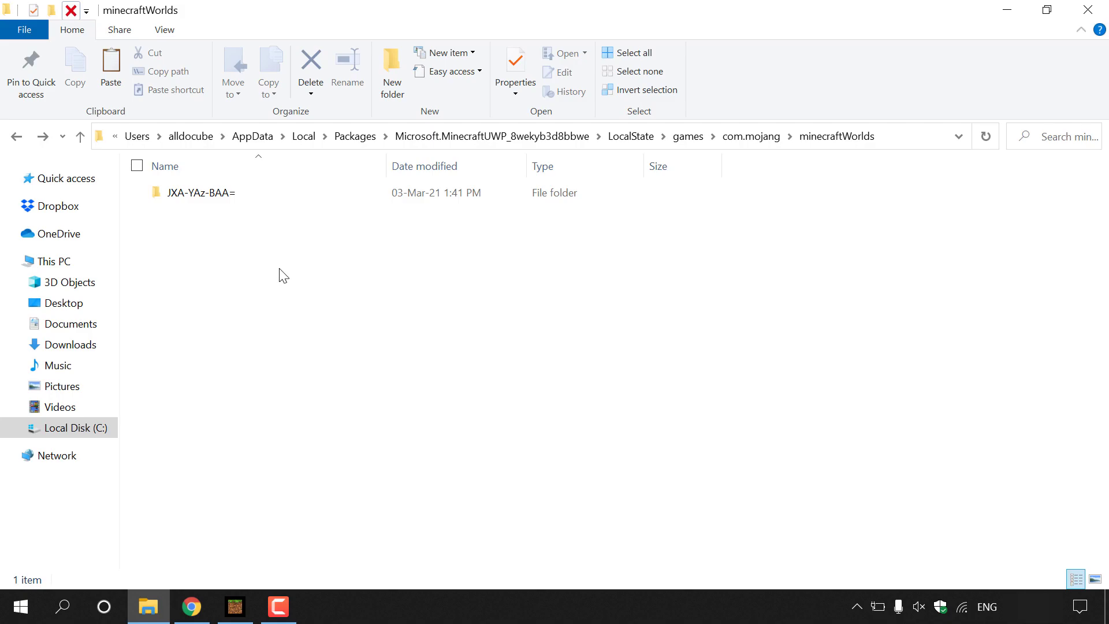
Copy the JXA-YAz-BAA= world folder and close the File Explorer window.
left_click(276, 198)
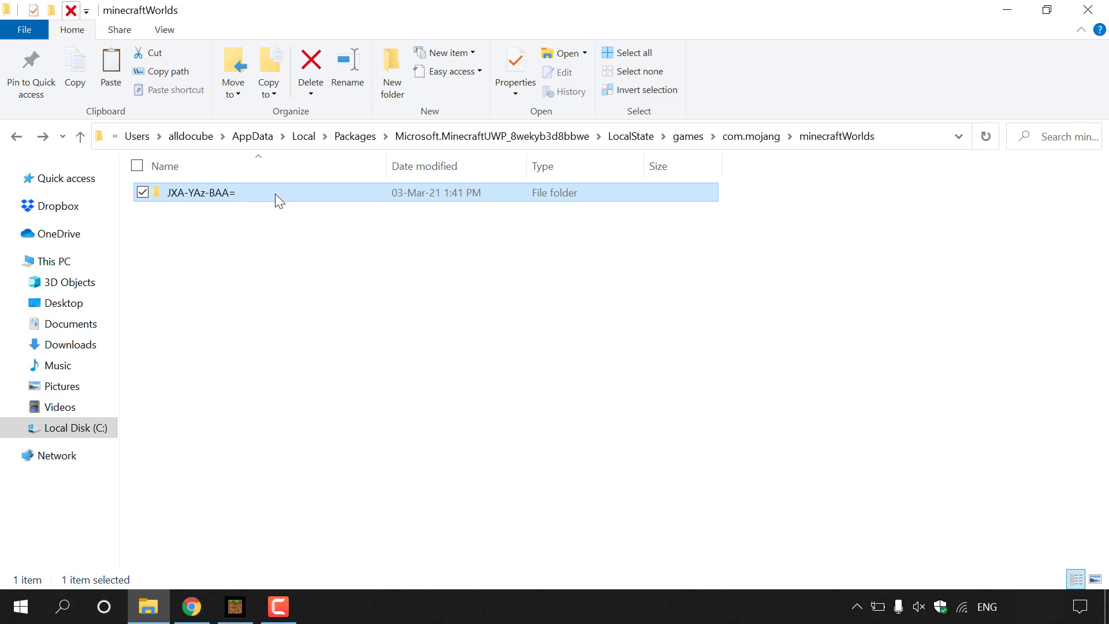
right_click(275, 192)
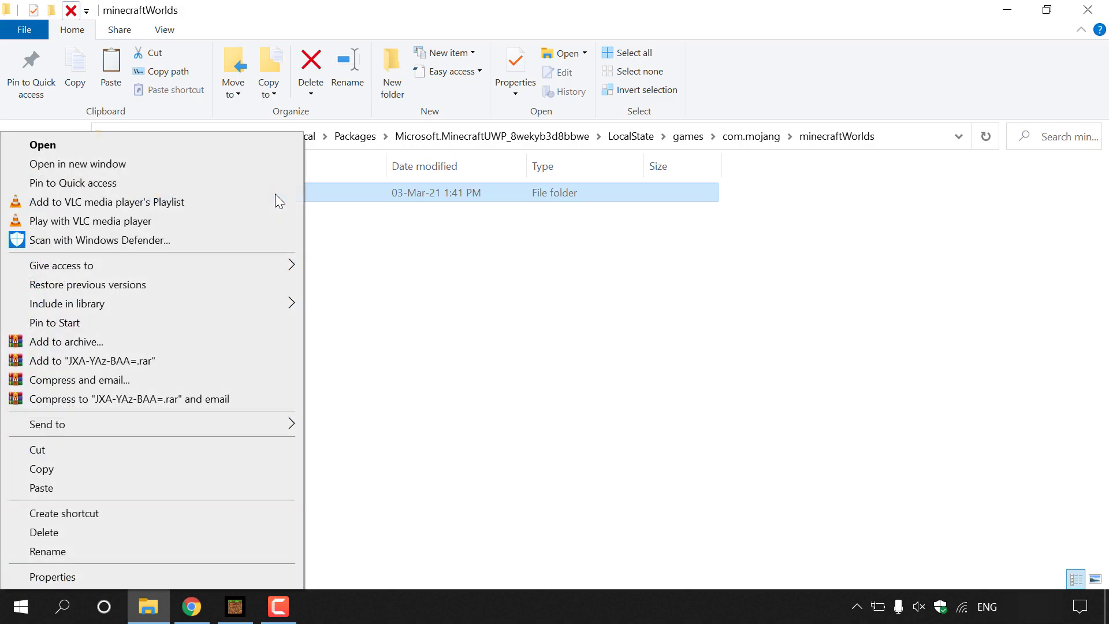
left_click(177, 464)
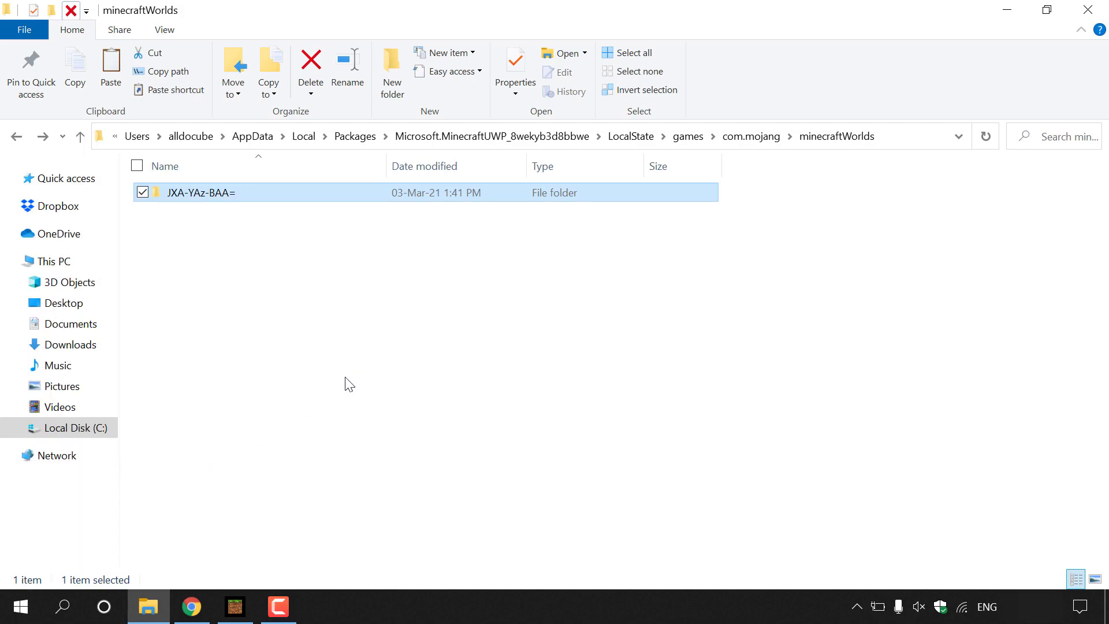
left_click(1087, 9)
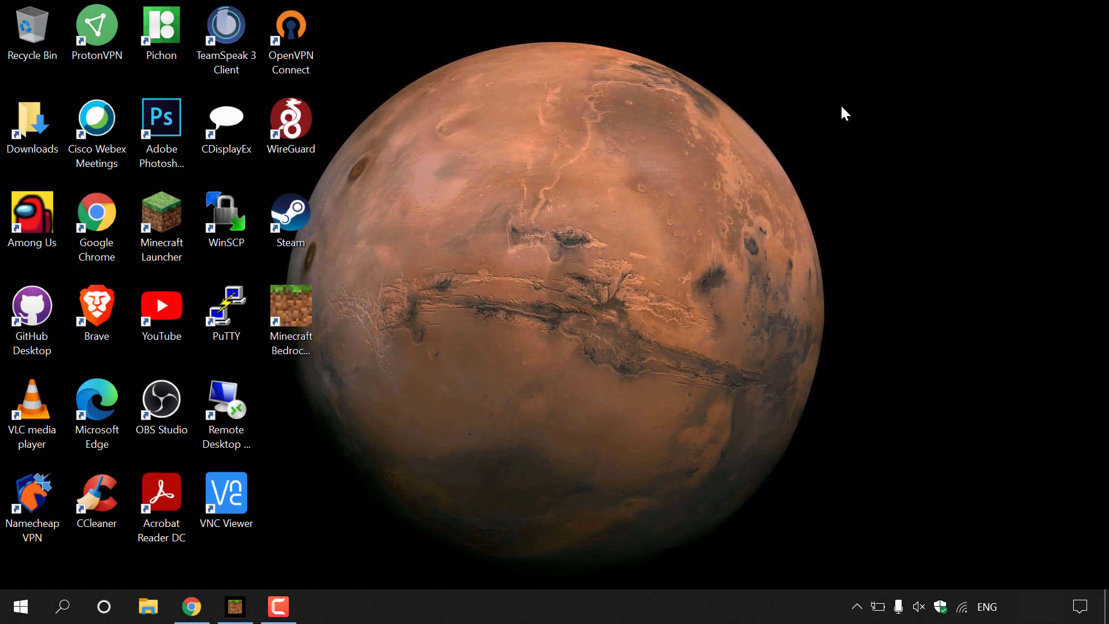
Create a new desktop folder named "Minecraft Bedrock Edition Server Files".
right_click(630, 218)
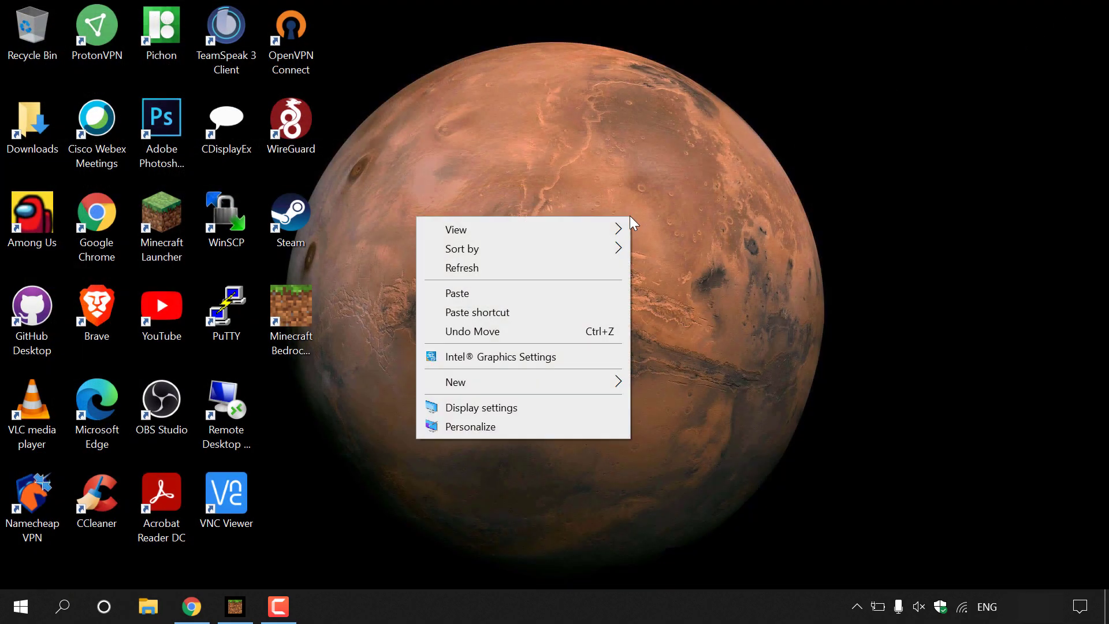
mouse_move(573, 380)
left_click(649, 384)
type("Mi")
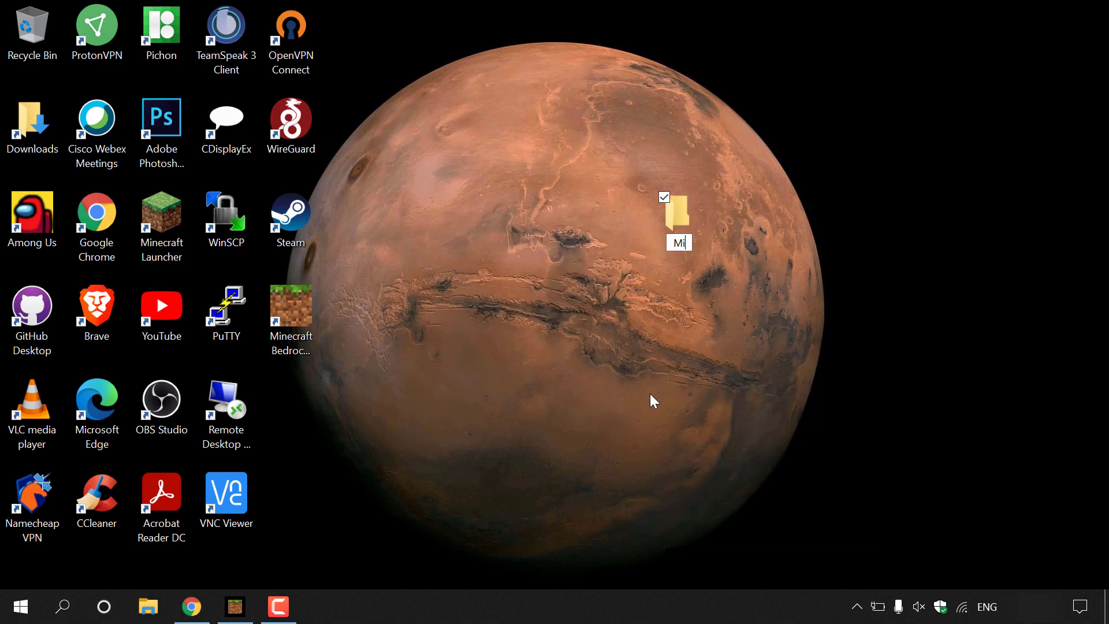
type("necraft Bedr")
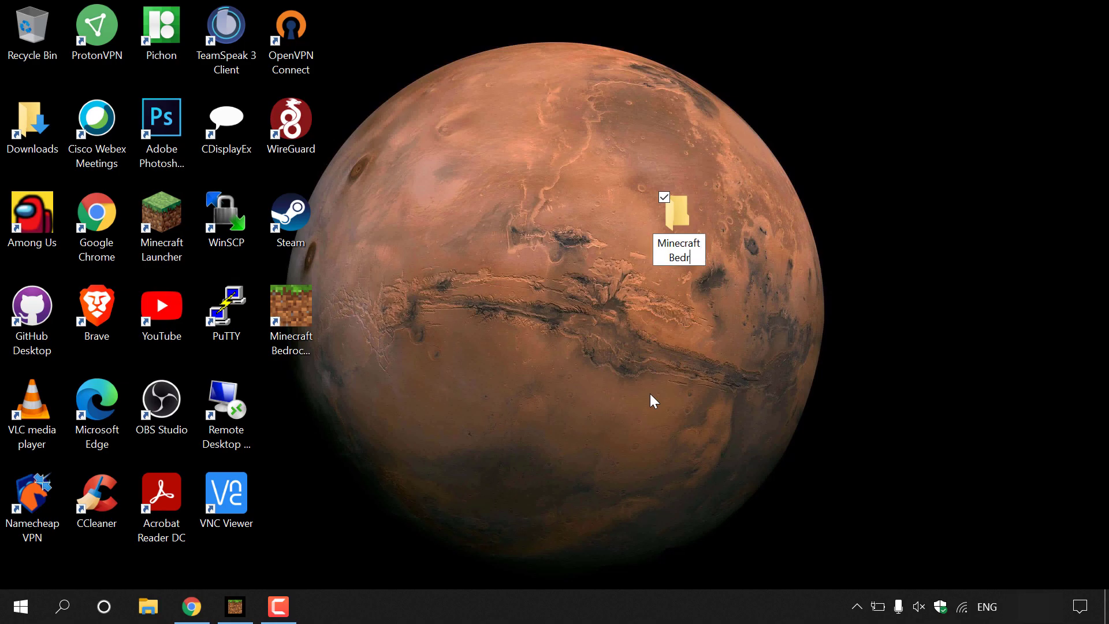
type("ock Editio")
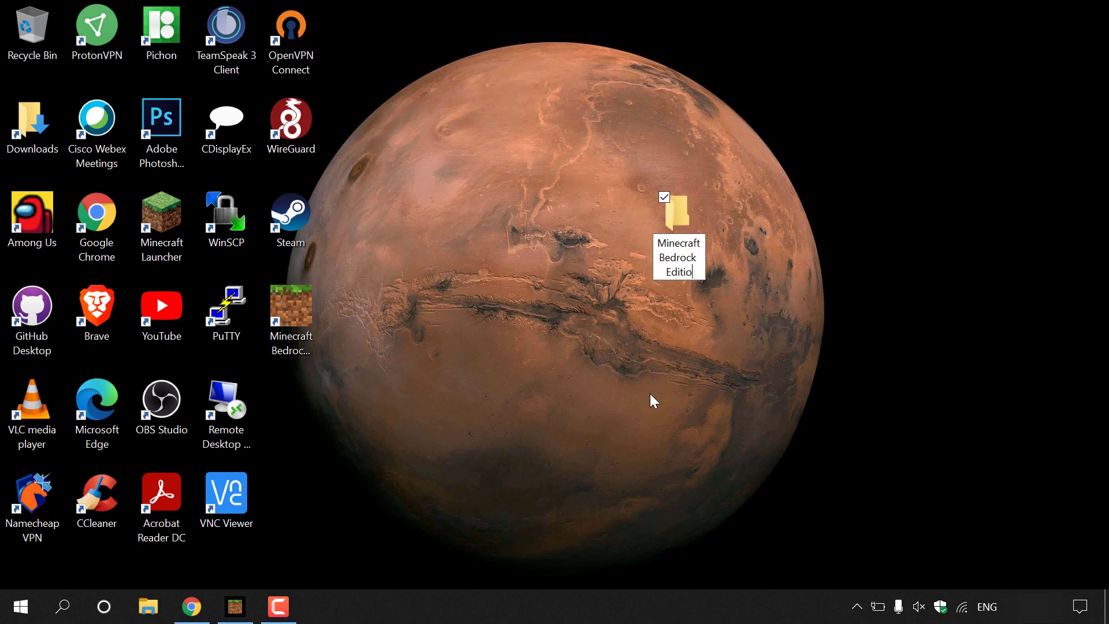
type("n Server Files")
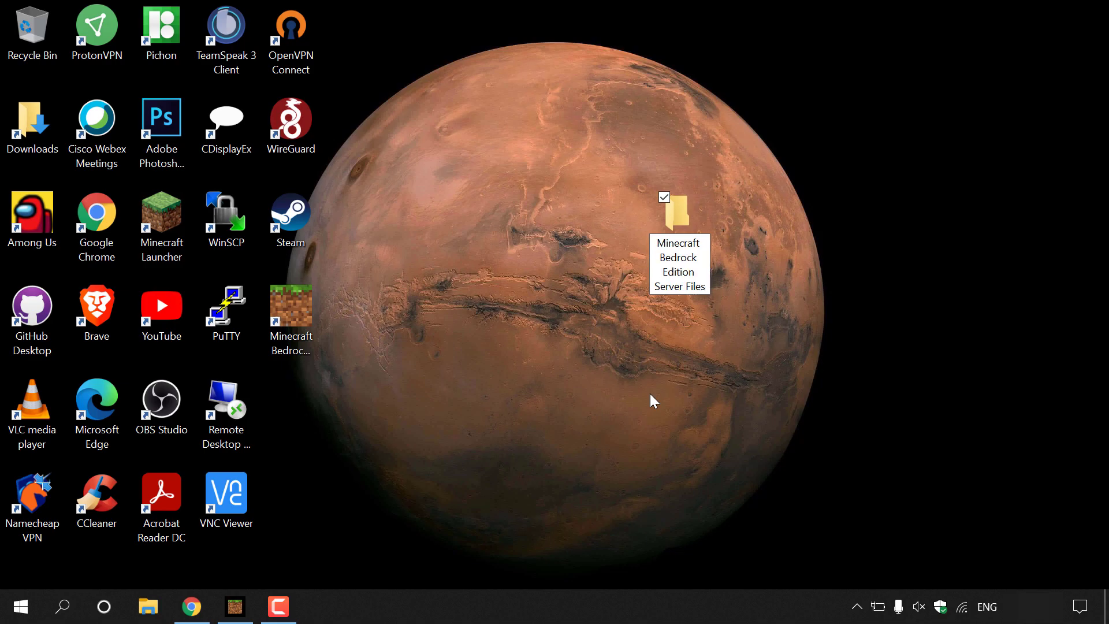
Open the new Minecraft Bedrock Edition Server Files folder and create a subfolder named "worlds" in it.
key("Return")
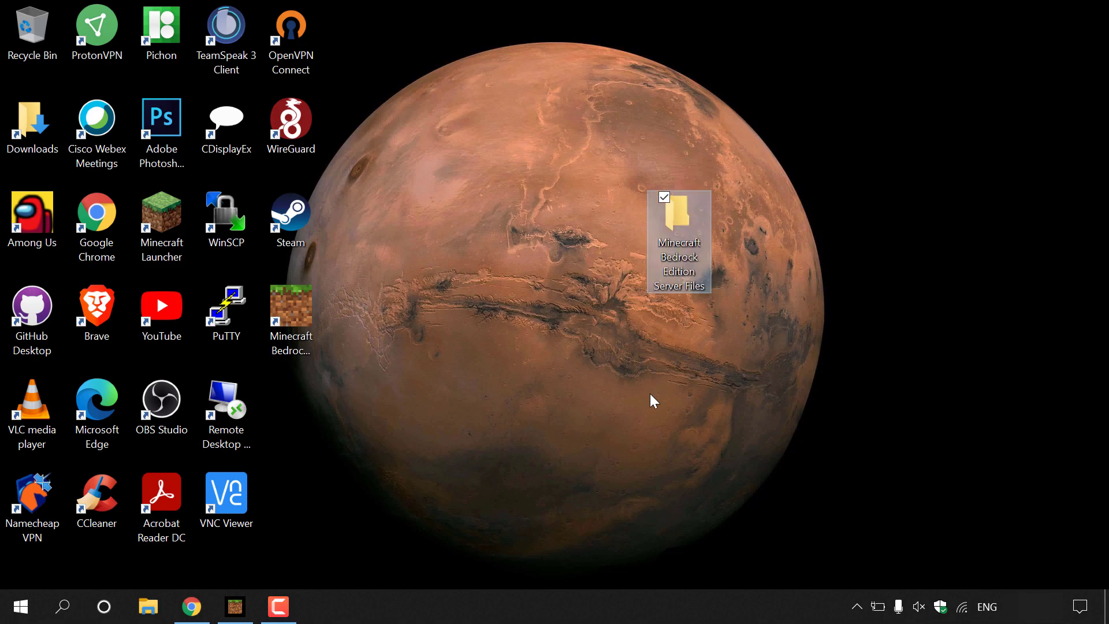
double_click(688, 274)
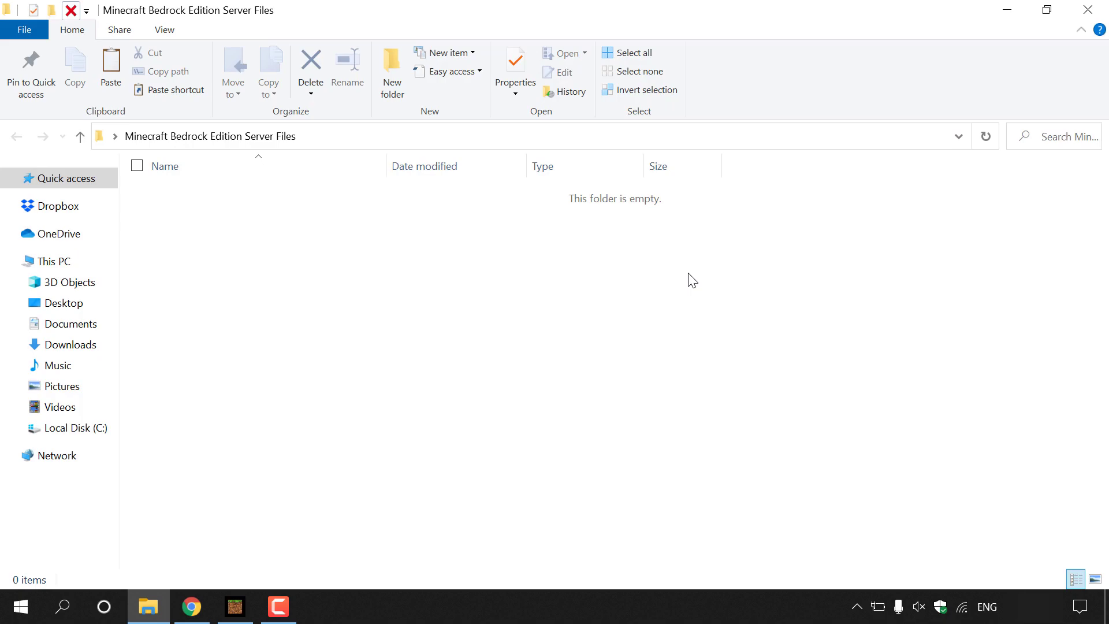
right_click(689, 274)
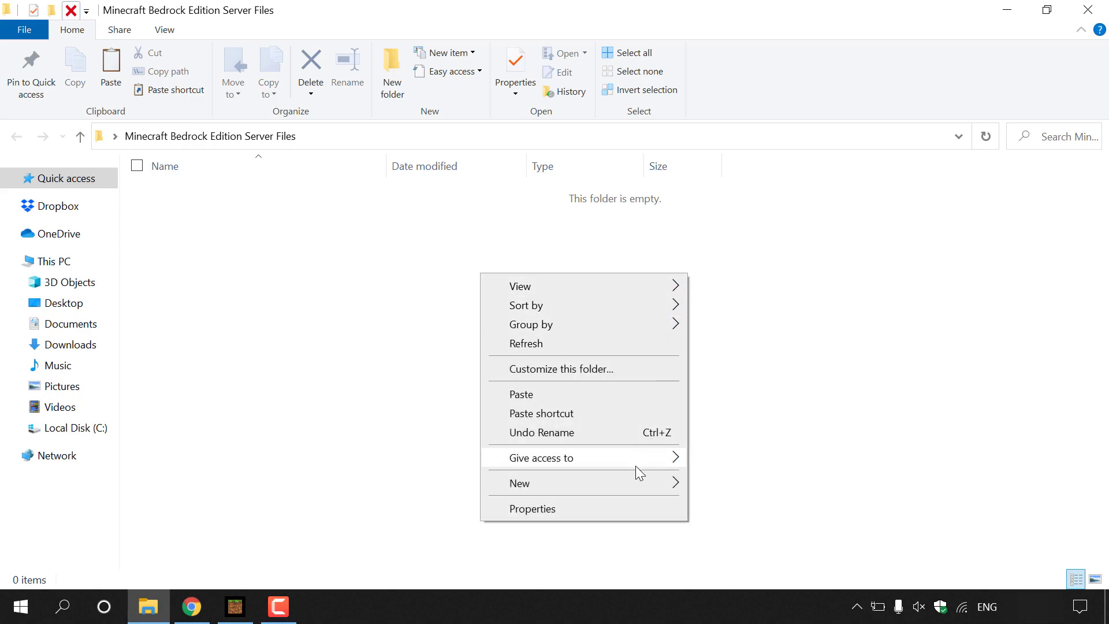
mouse_move(638, 479)
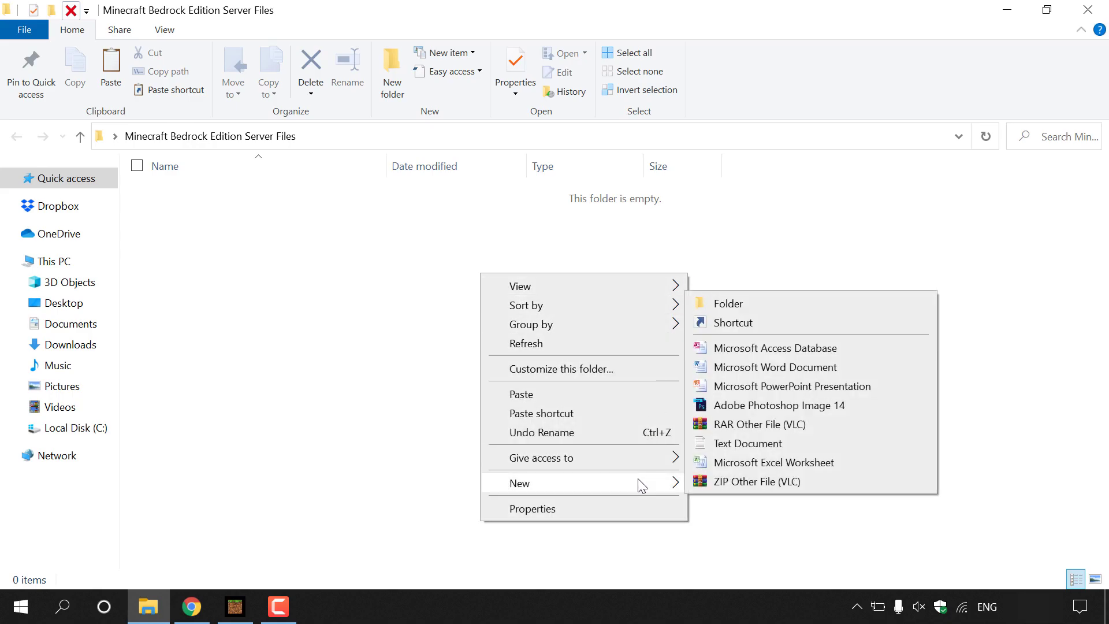
left_click(771, 310)
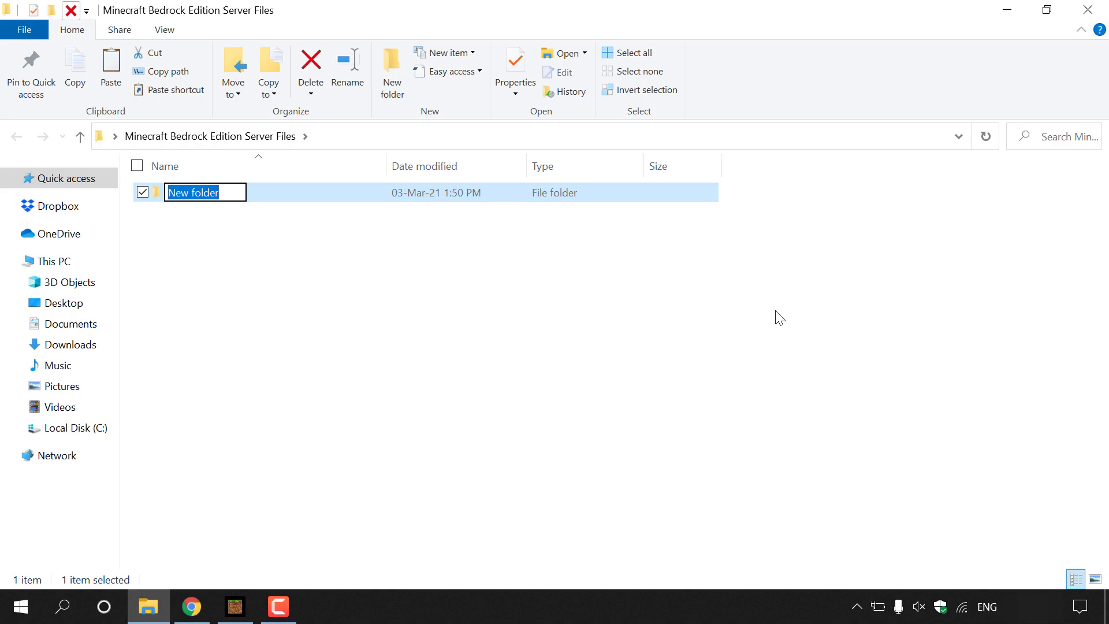
type("worlds")
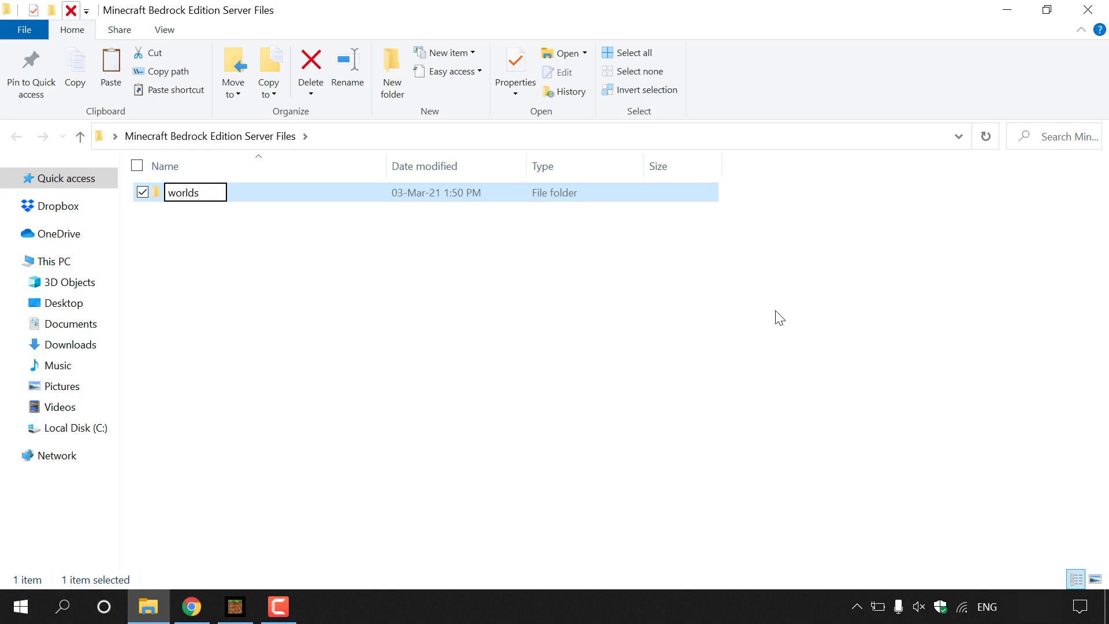
key("Return")
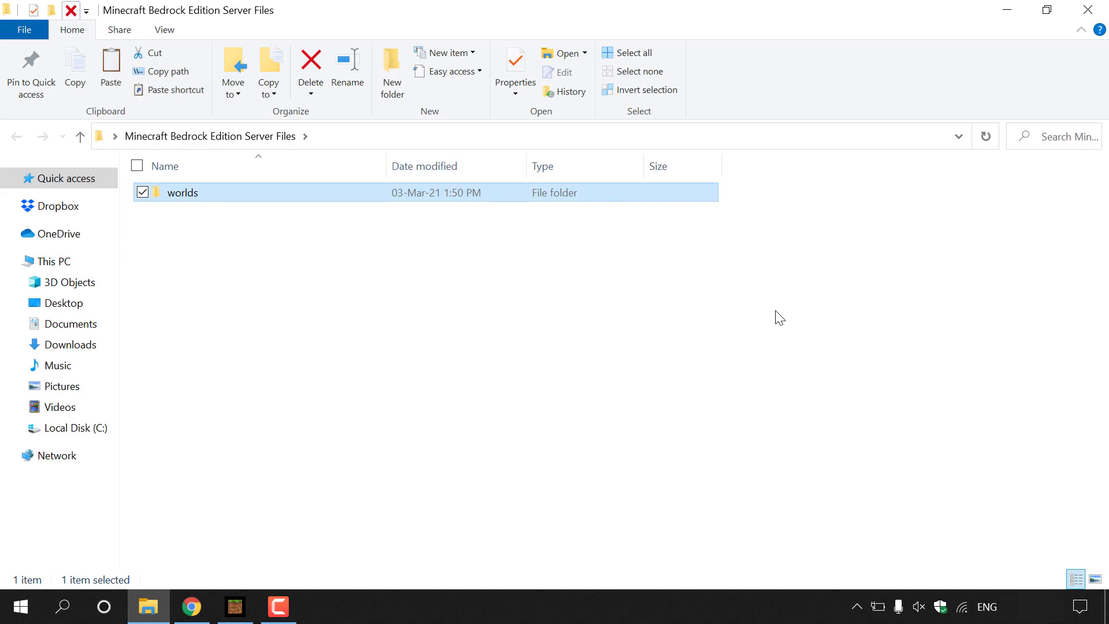
Paste the copied JXA-YAz-BAA= world folder into the worlds folder.
double_click(480, 198)
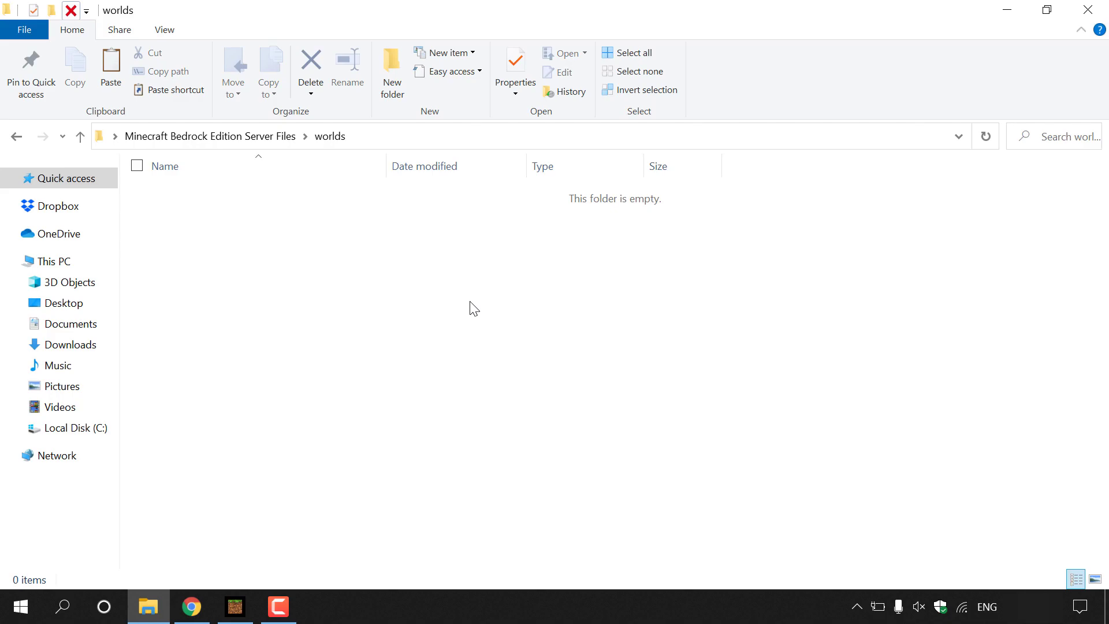
right_click(464, 315)
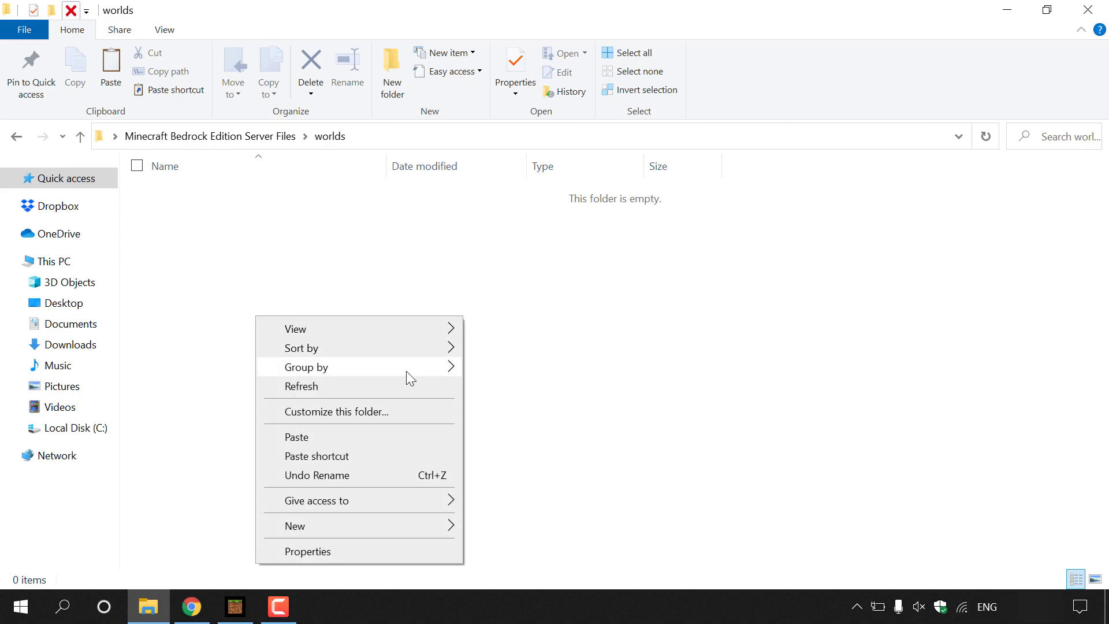
left_click(379, 437)
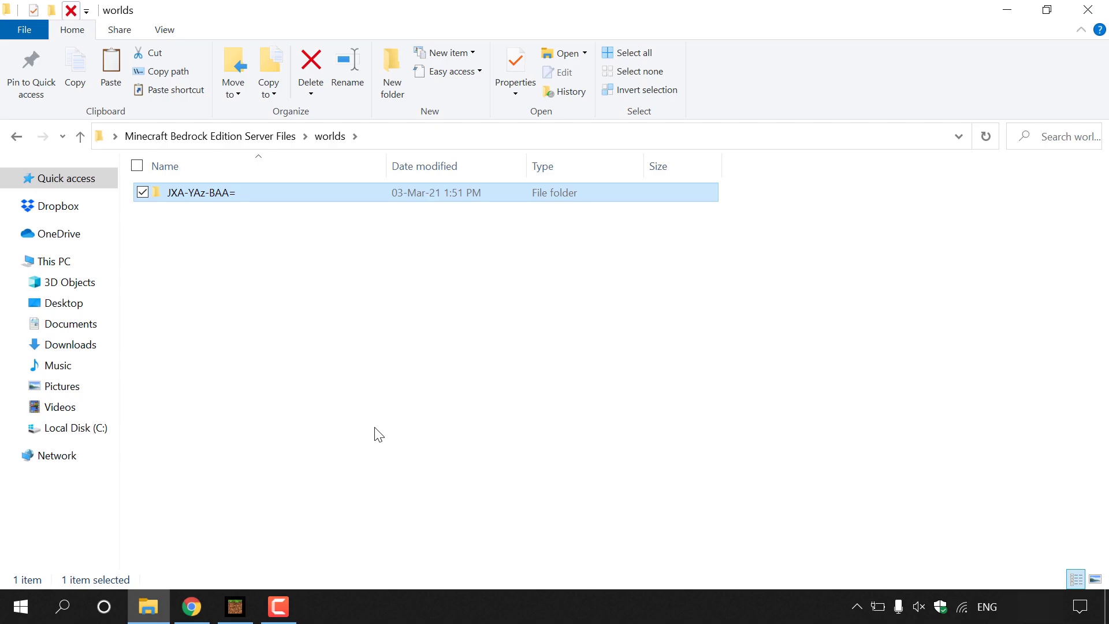
Rename the pasted world folder "websplaining" and return to the Minecraft Bedrock Edition Server Files folder.
right_click(303, 193)
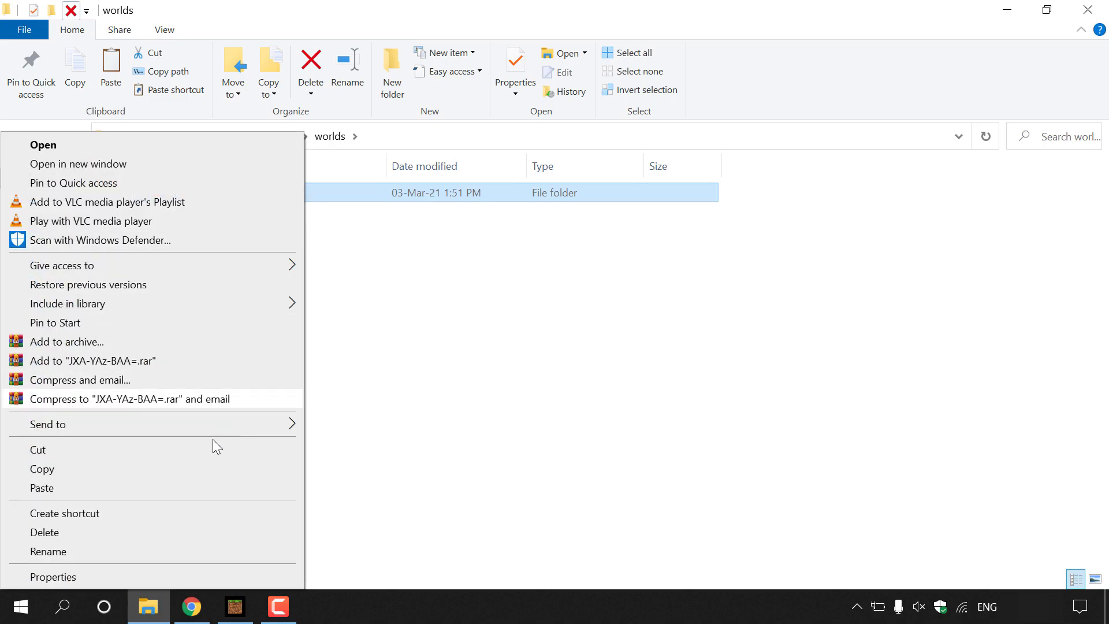
left_click(162, 547)
type("websplaining")
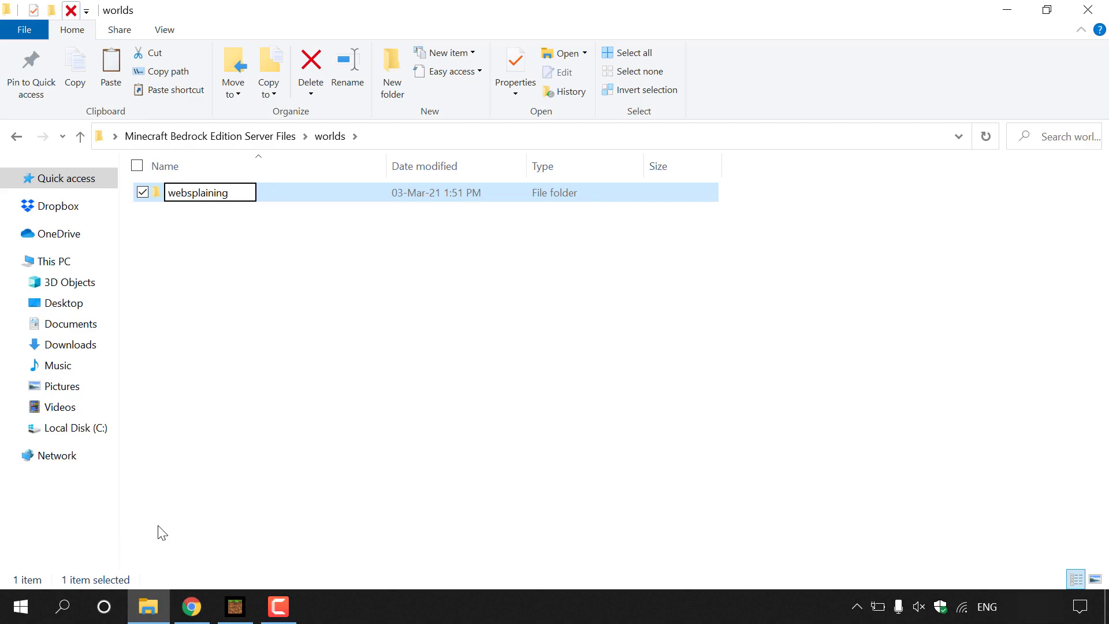
key("Return")
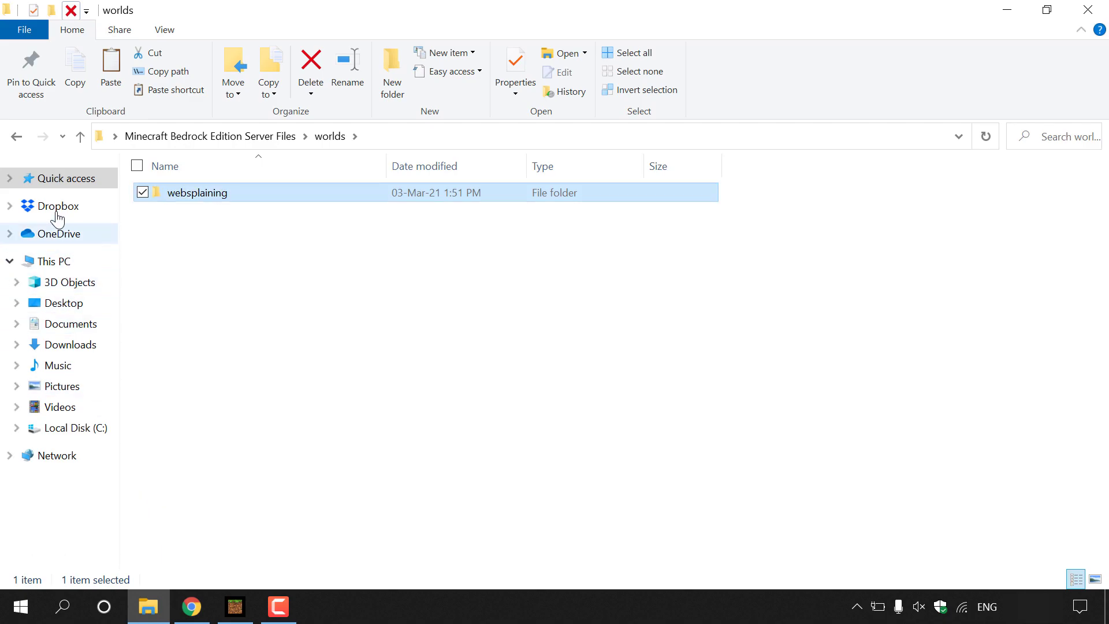
left_click(17, 136)
left_click(275, 281)
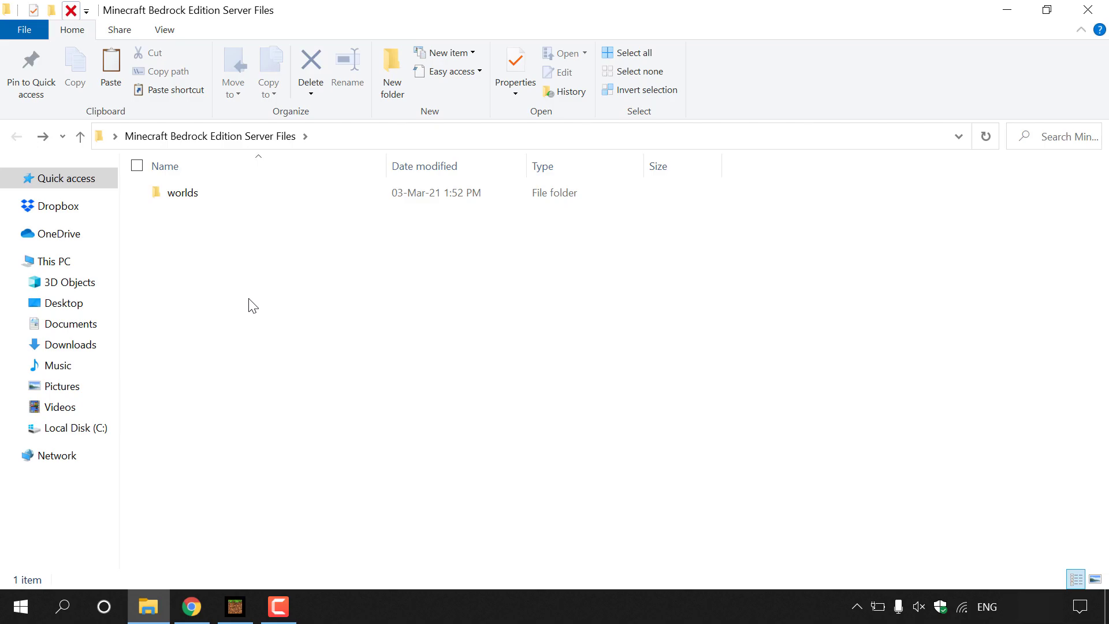
Switch to Chrome, accept the Minecraft End User License Agreement for the Windows server software and download it.
left_click(185, 606)
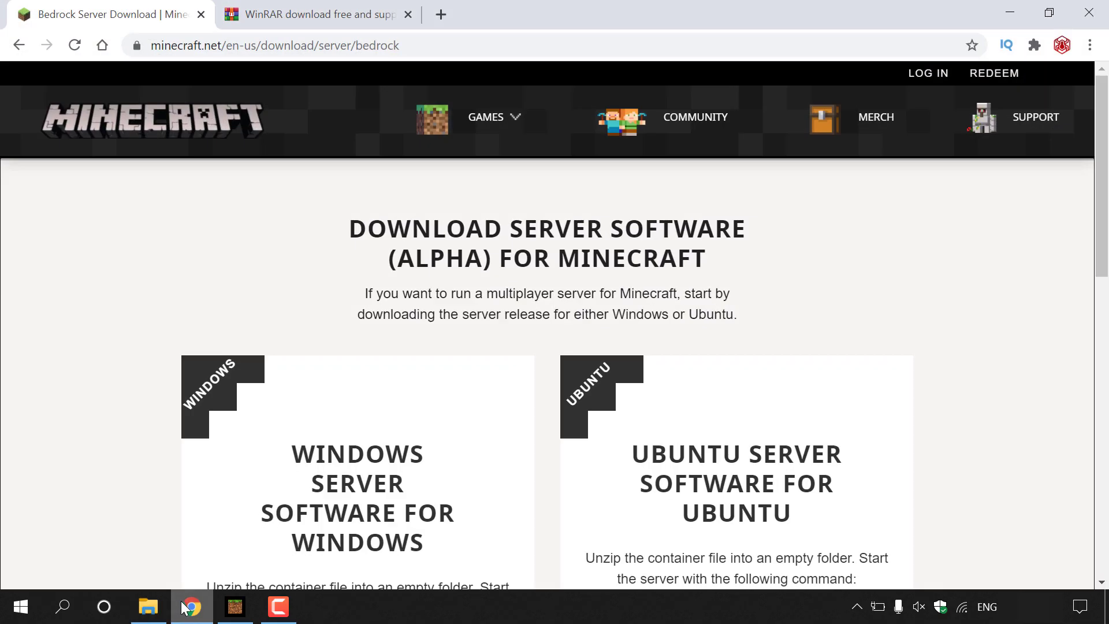
left_click(452, 44)
left_click(454, 46)
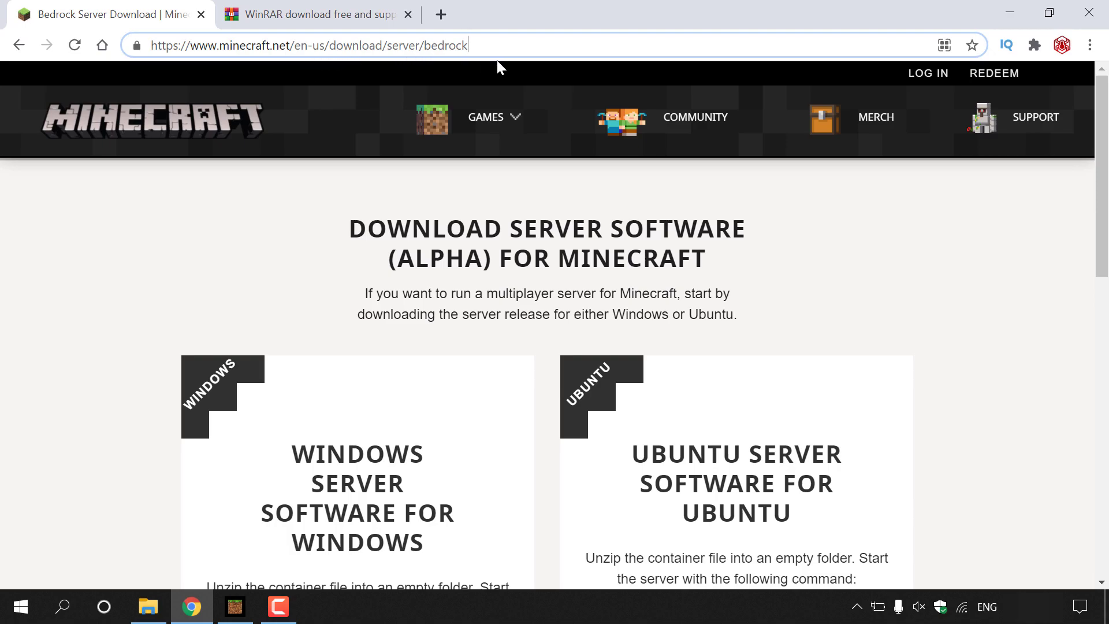
left_click(493, 117)
left_click_drag(1107, 219, 1107, 296)
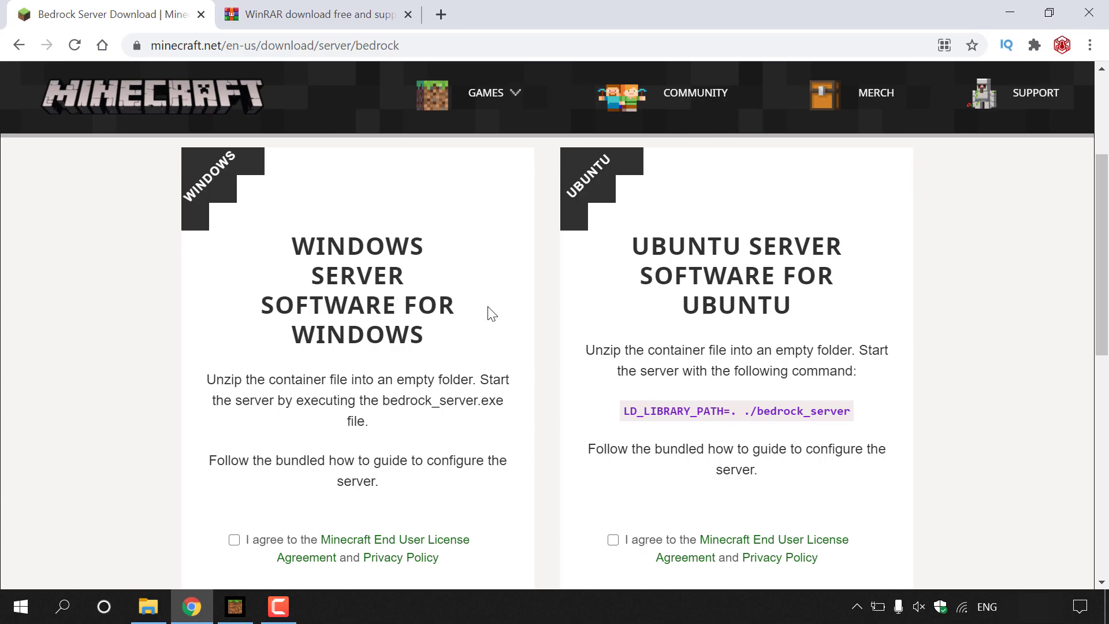
left_click_drag(1108, 255, 1107, 271)
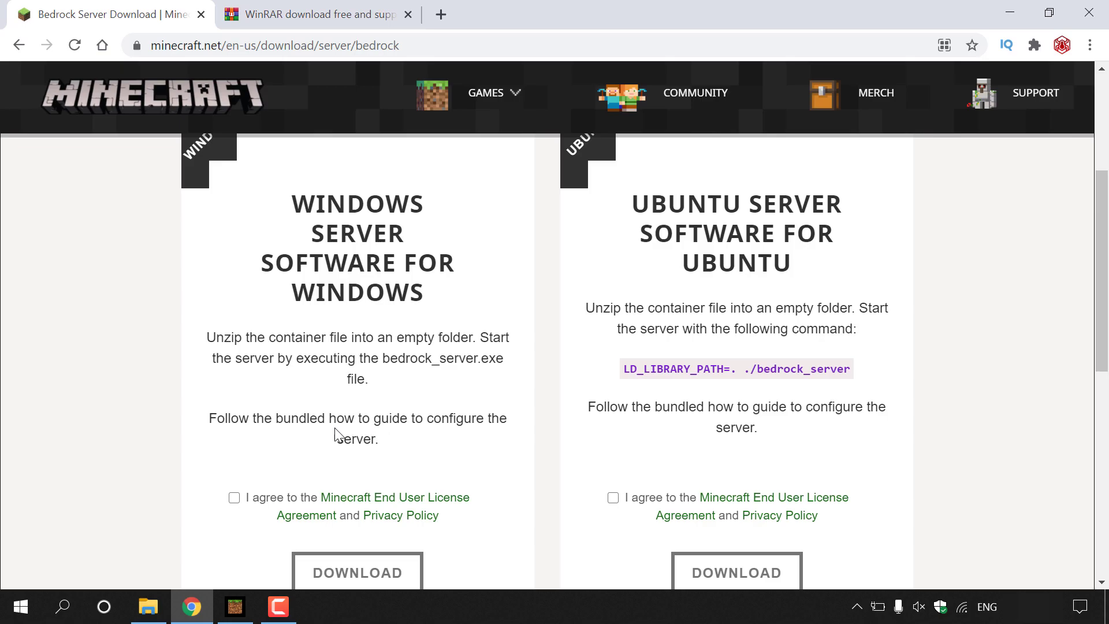
left_click(234, 498)
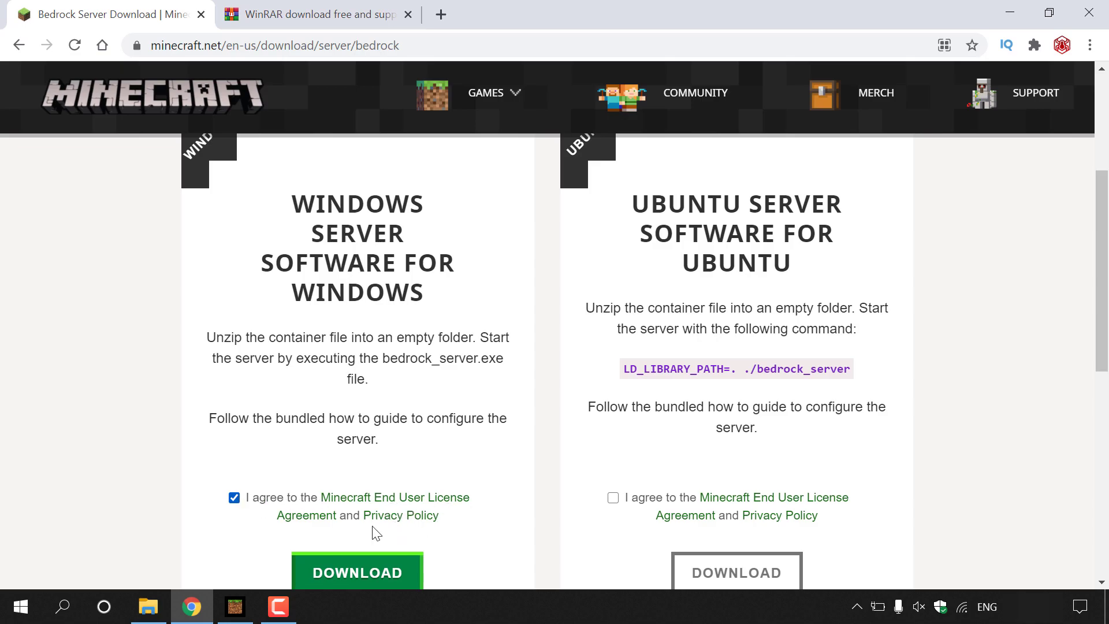
scroll(479, 533, "down", 1)
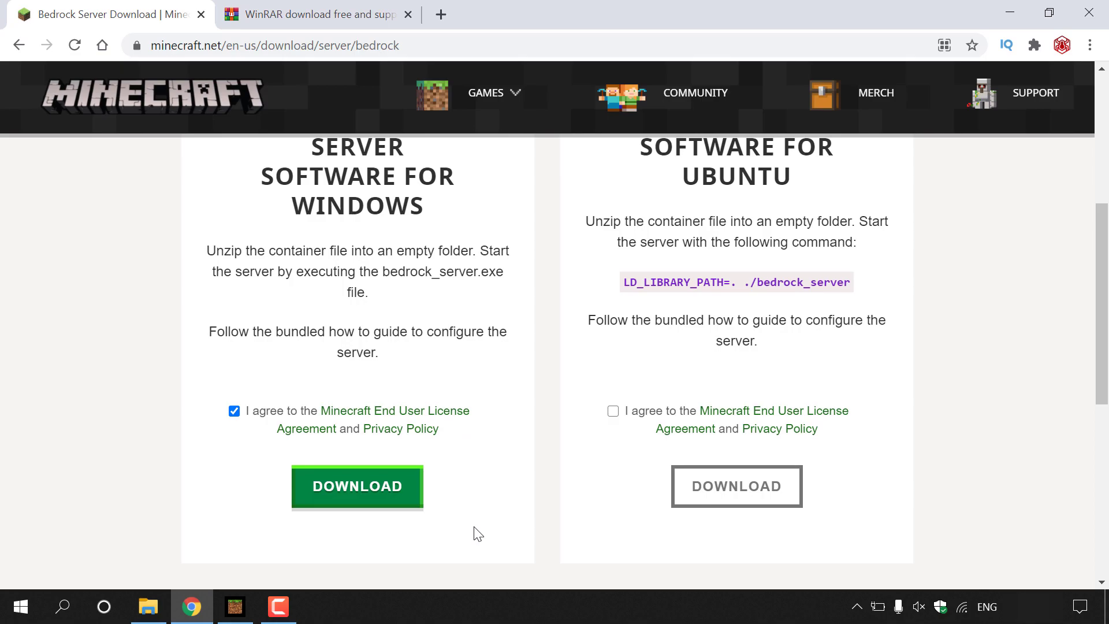
scroll(479, 533, "up", 1)
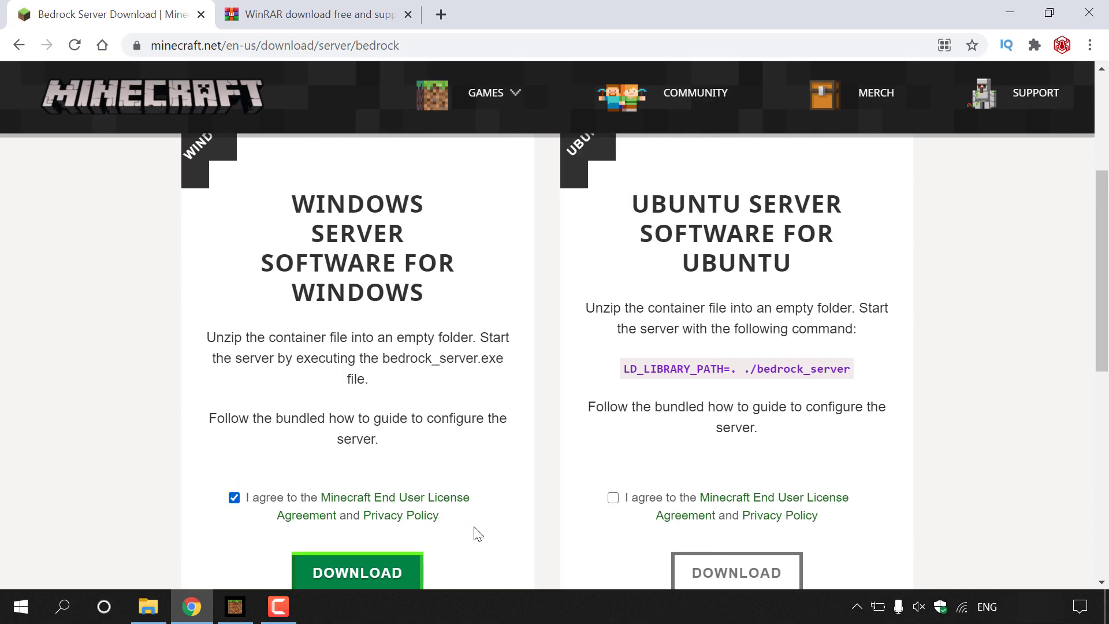
scroll(478, 533, "down", 1)
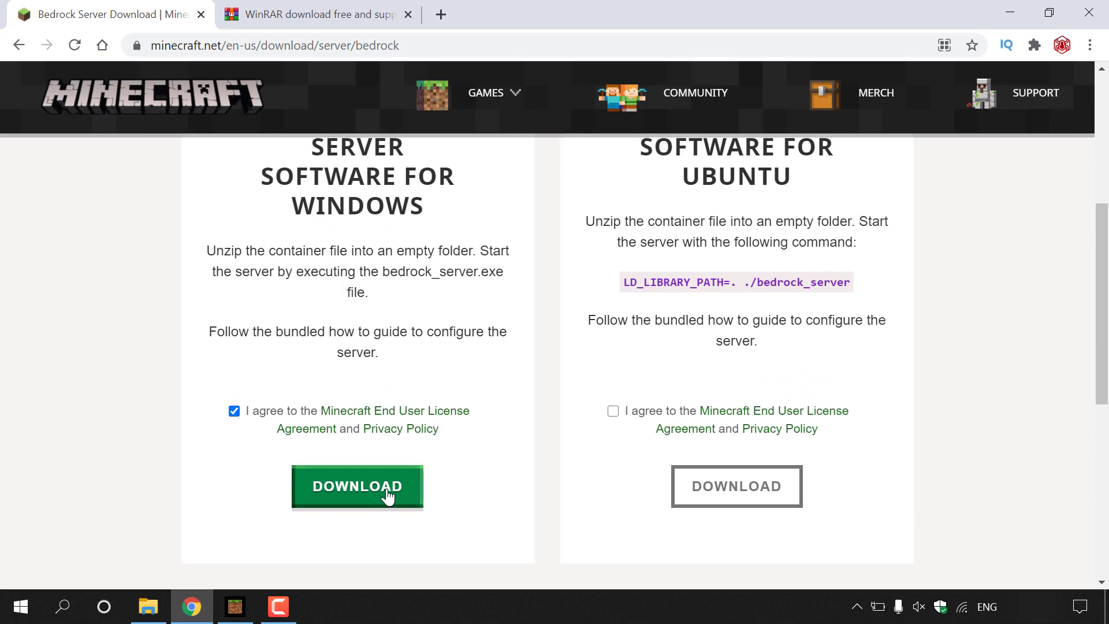
left_click(387, 495)
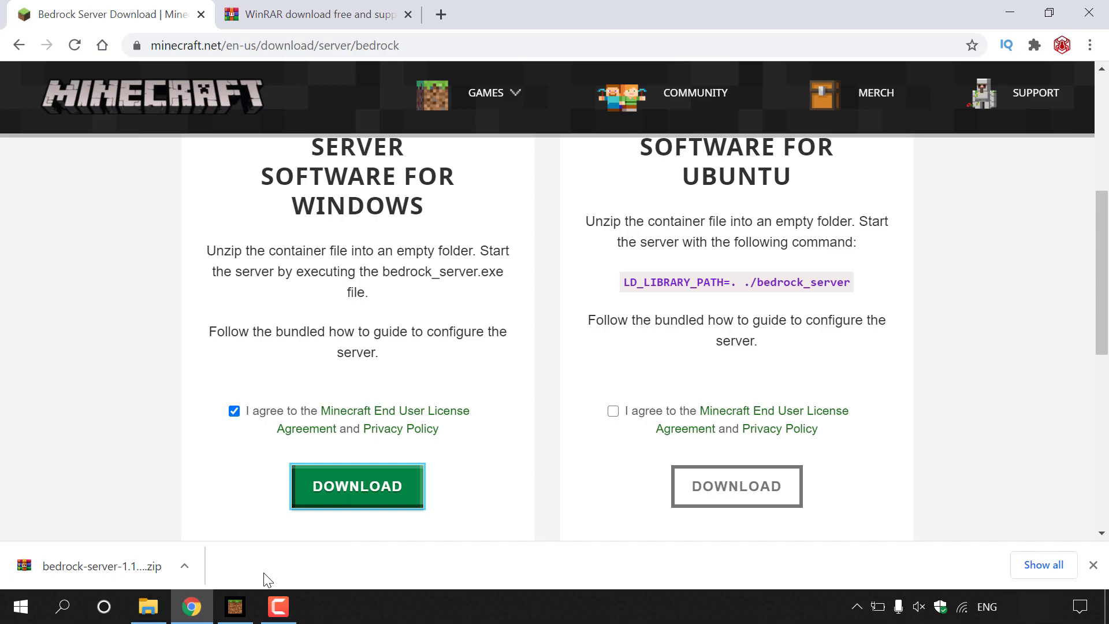
Look at the WinRAR download site and check its full web address.
left_click(350, 23)
left_click(364, 42)
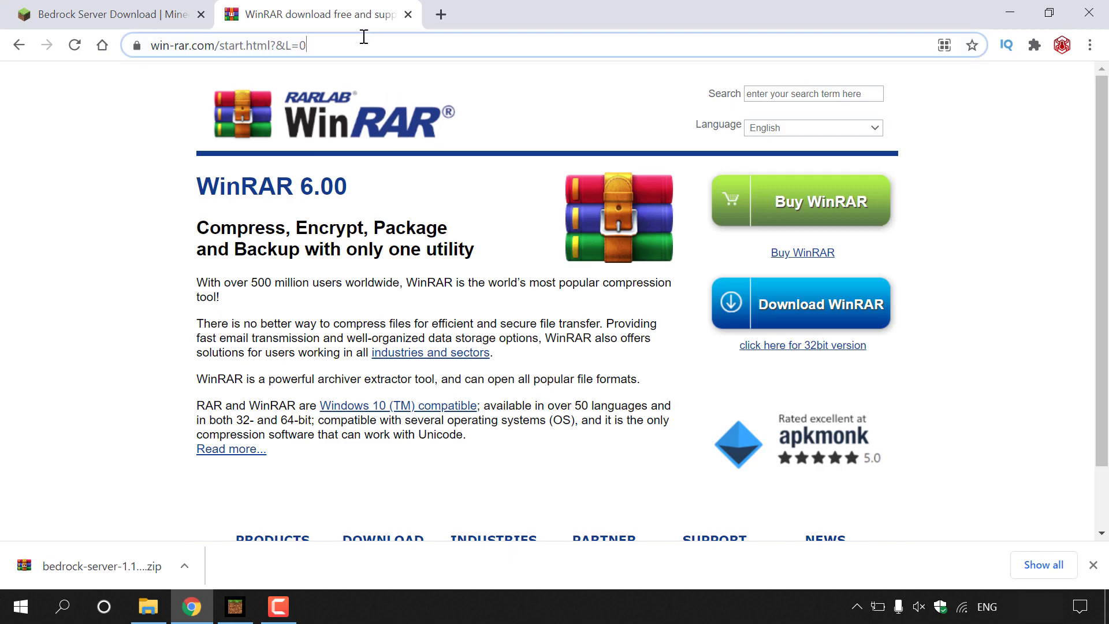
left_click(374, 43)
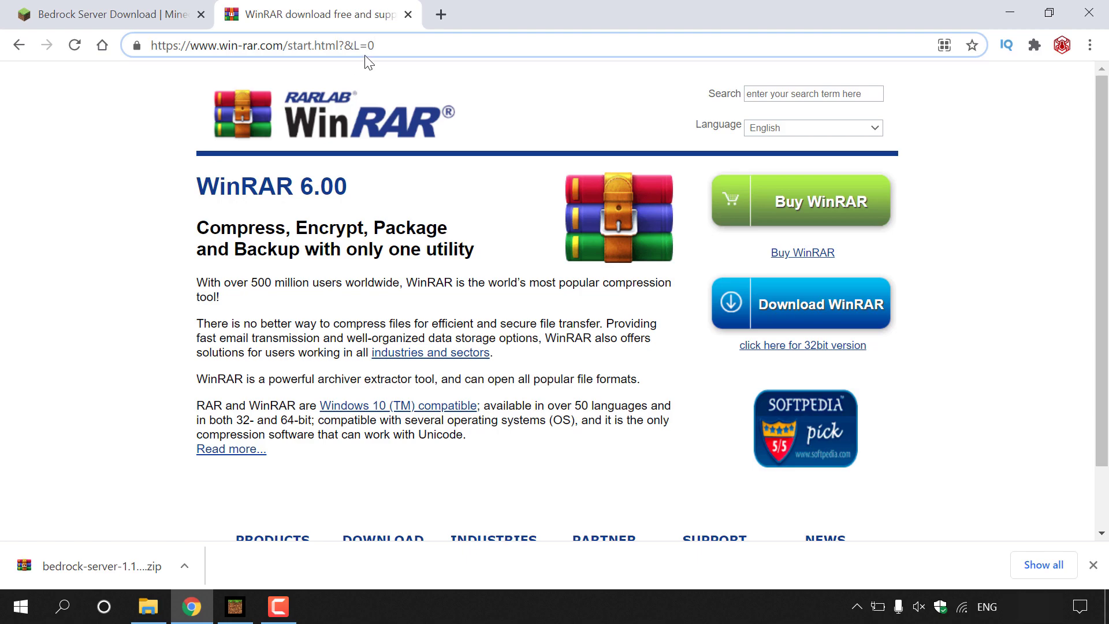
left_click(453, 108)
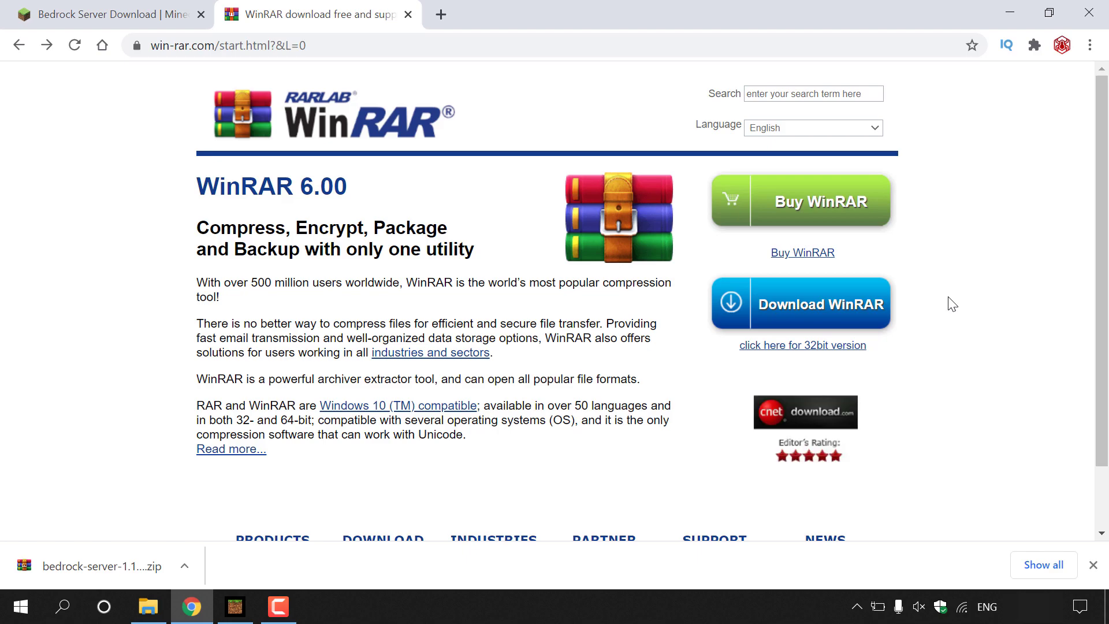
Show the downloaded bedrock-server zip in its folder and cut it for moving.
left_click(191, 572)
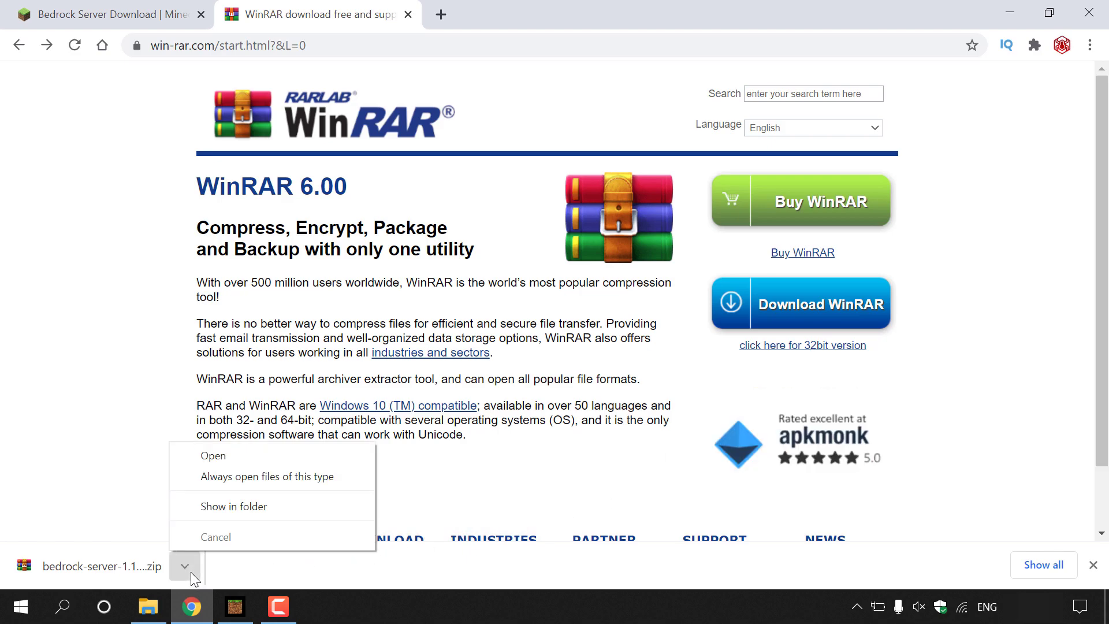
left_click(292, 509)
left_click(292, 516)
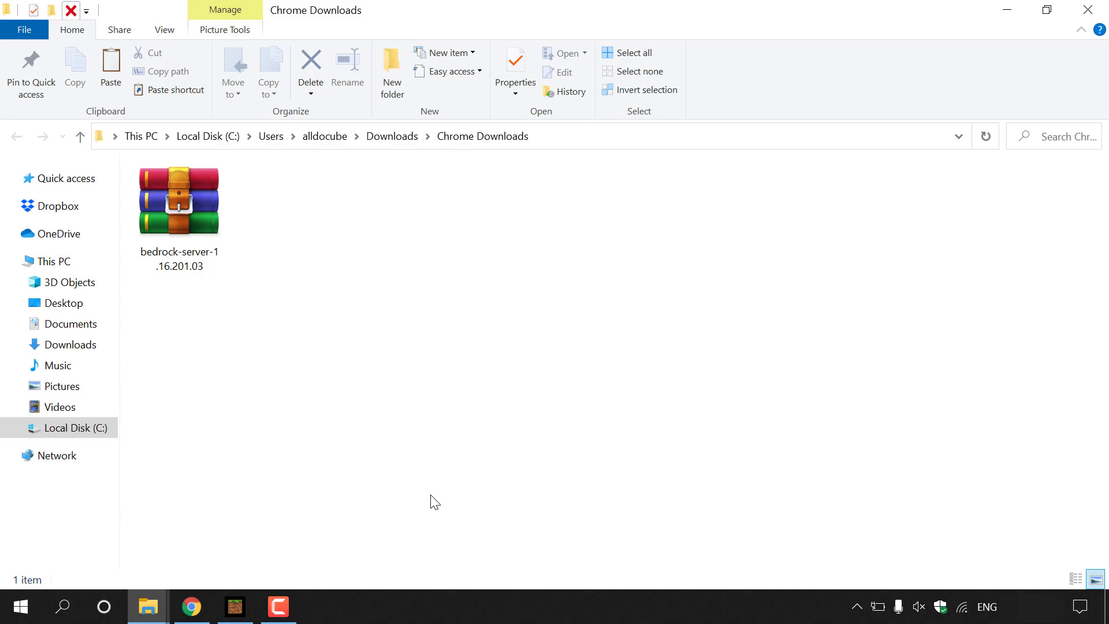
left_click(203, 266)
right_click(203, 266)
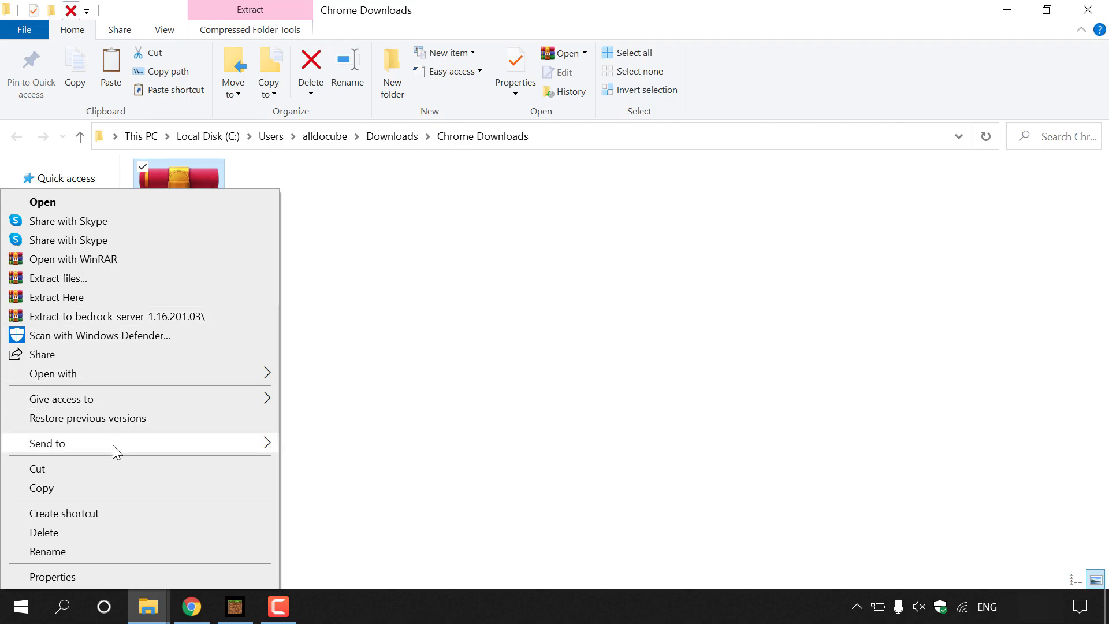
left_click(109, 465)
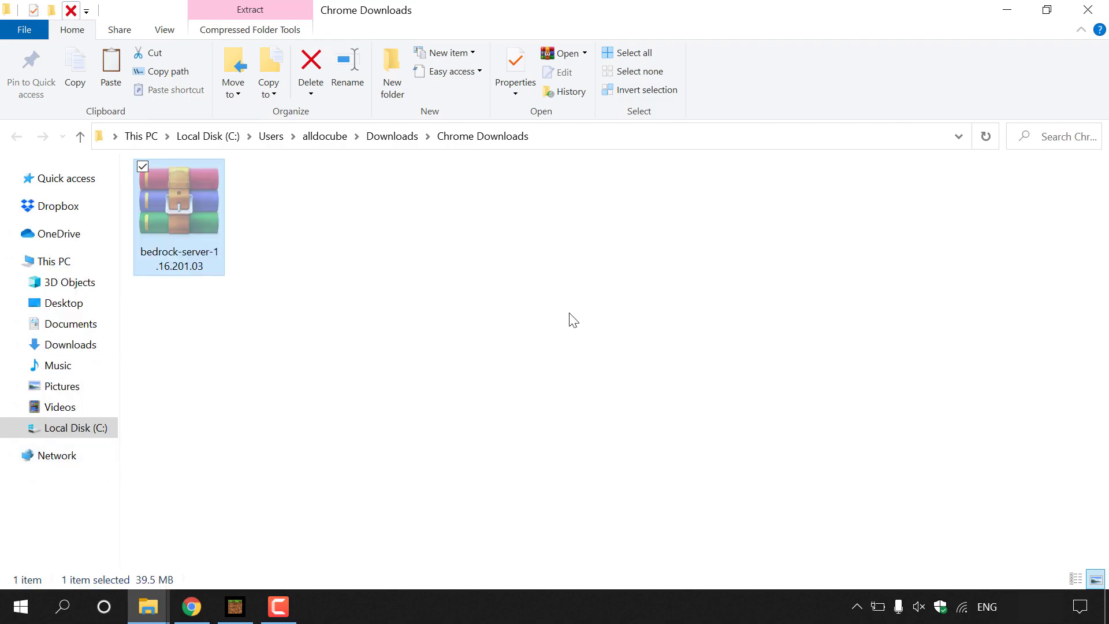
Paste the bedrock-server-1.16.201.03 archive into the Minecraft Bedrock Edition Server Files folder and extract it there.
left_click(1007, 11)
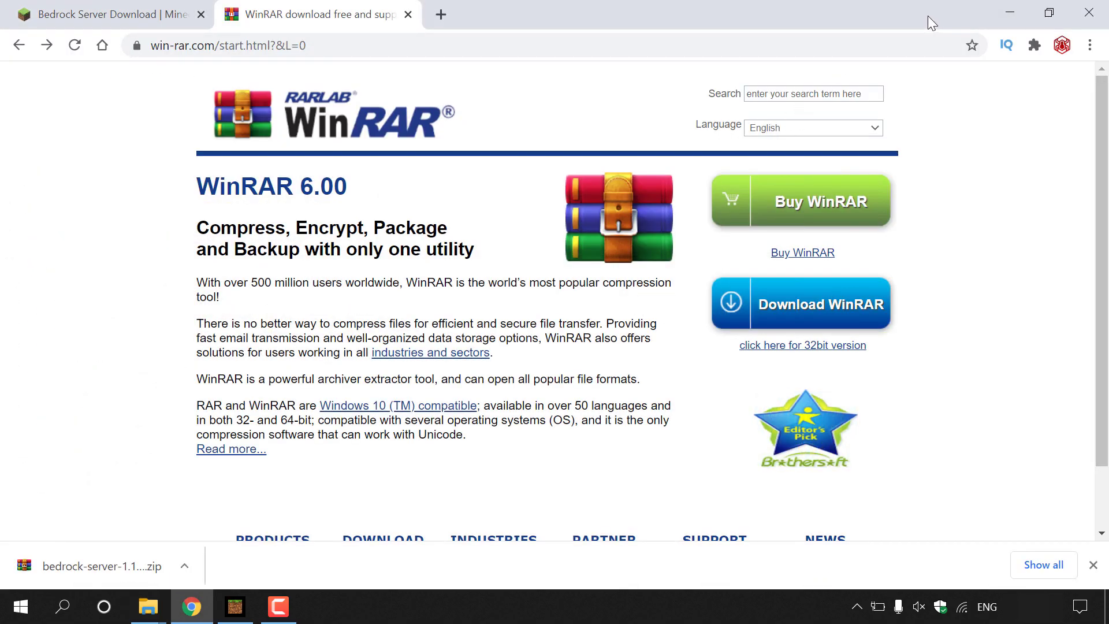
left_click(1011, 16)
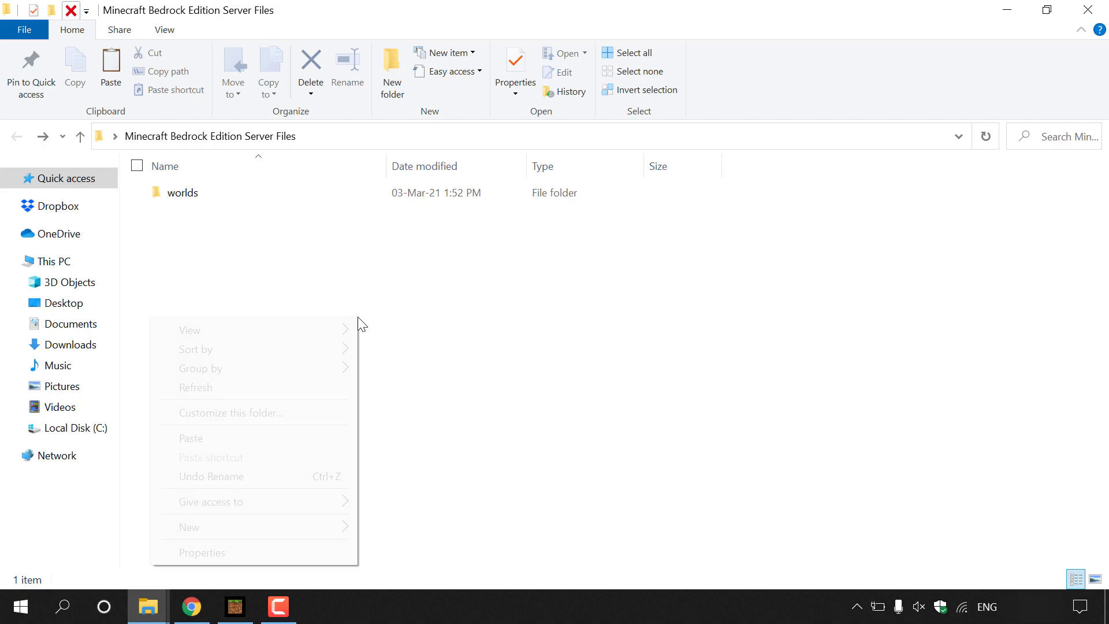
right_click(356, 318)
left_click(269, 436)
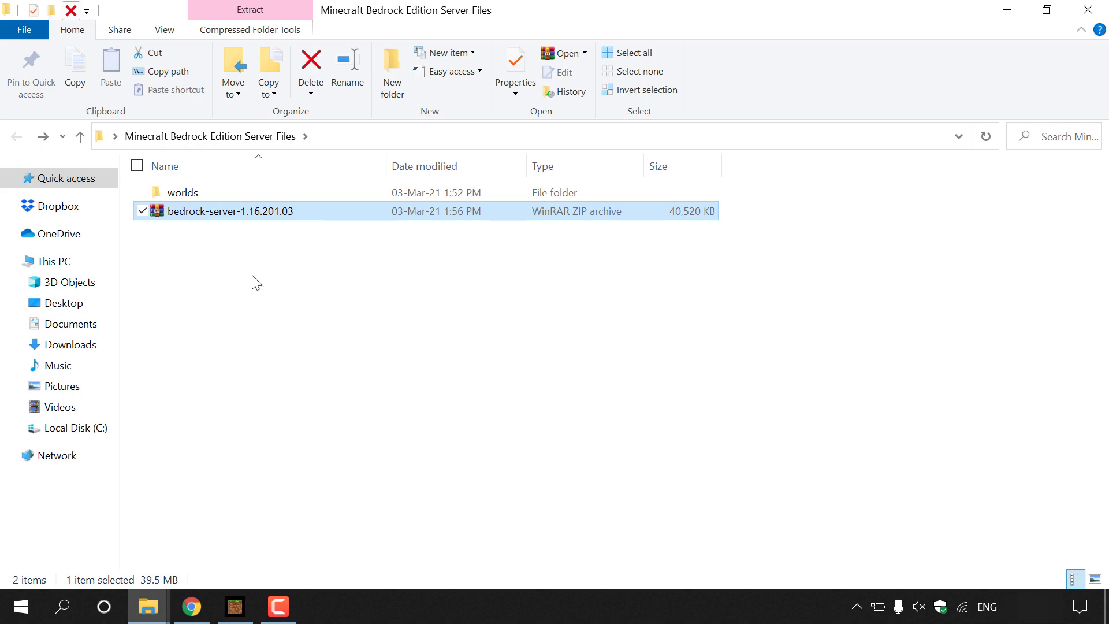
right_click(316, 213)
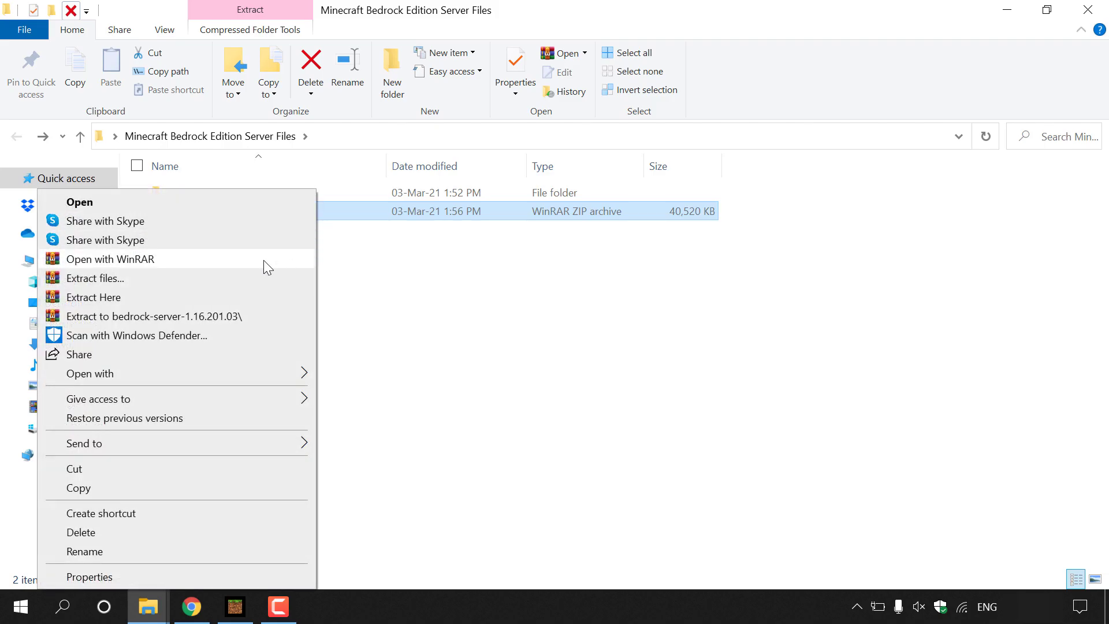
left_click(245, 296)
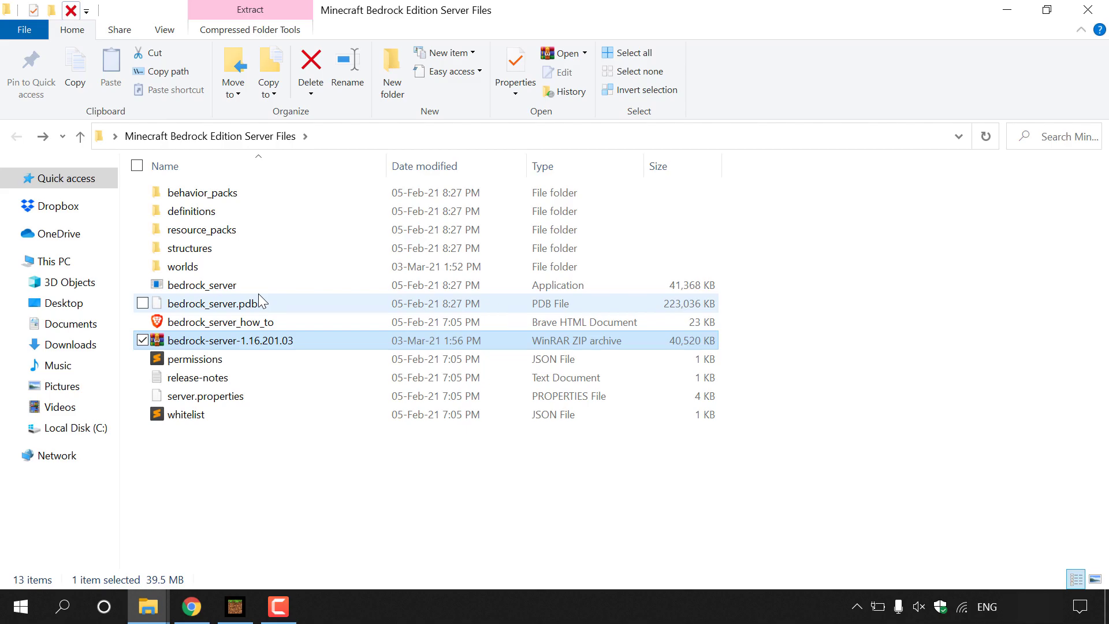
Delete the bedrock-server-1.16.201.03 archive from the Minecraft Bedrock Edition Server Files folder.
right_click(318, 342)
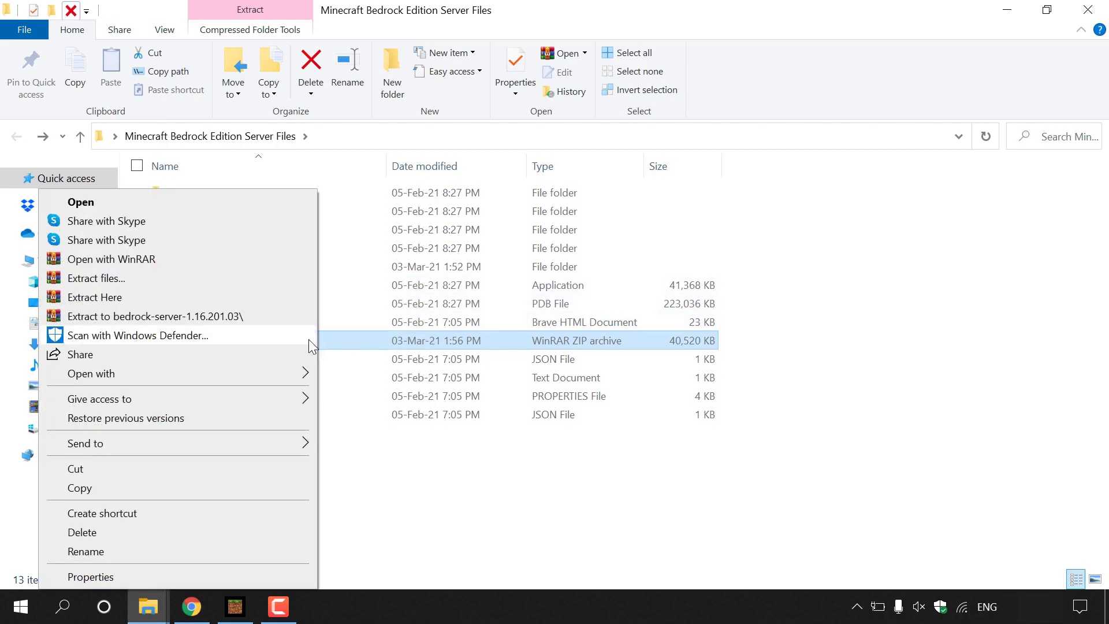
left_click(137, 533)
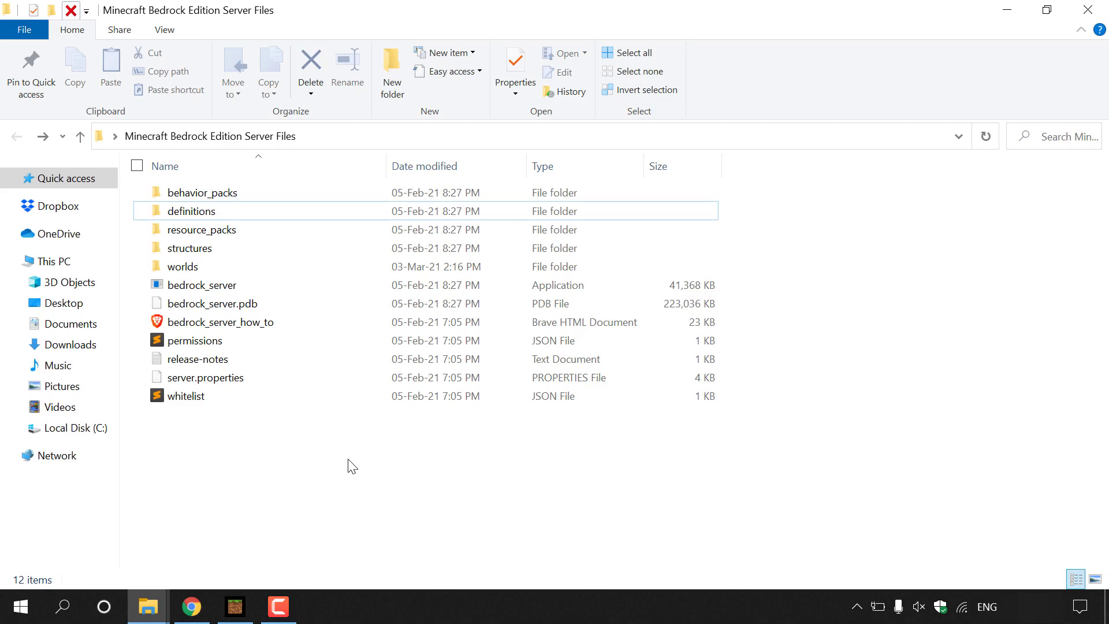
Open server.properties in Notepad without making it the default app for .properties files, and maximize the window.
double_click(275, 379)
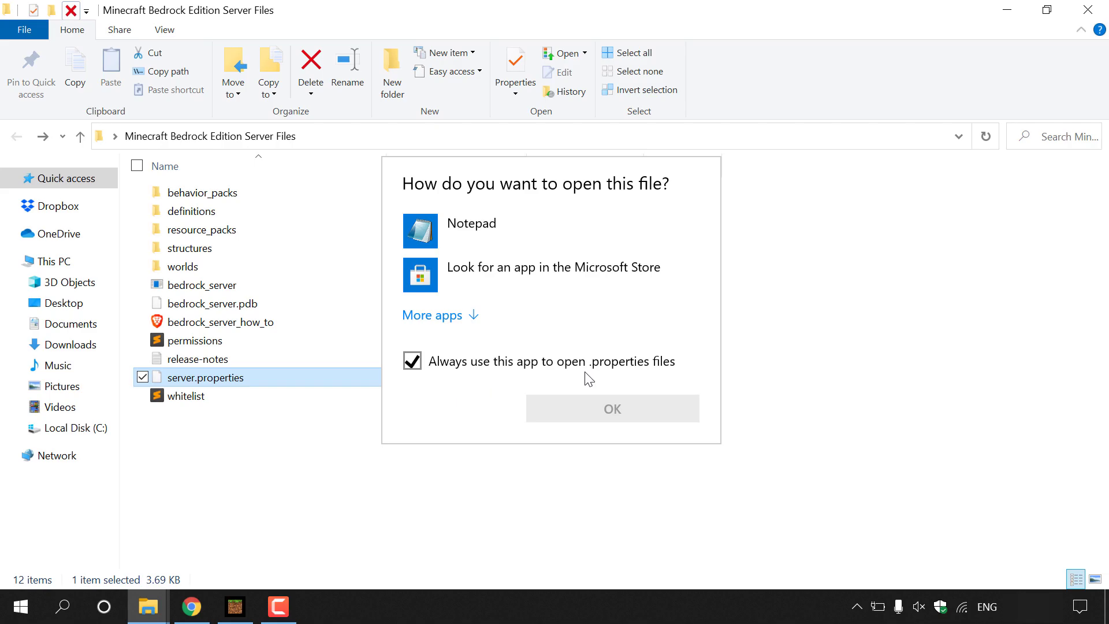
left_click(426, 363)
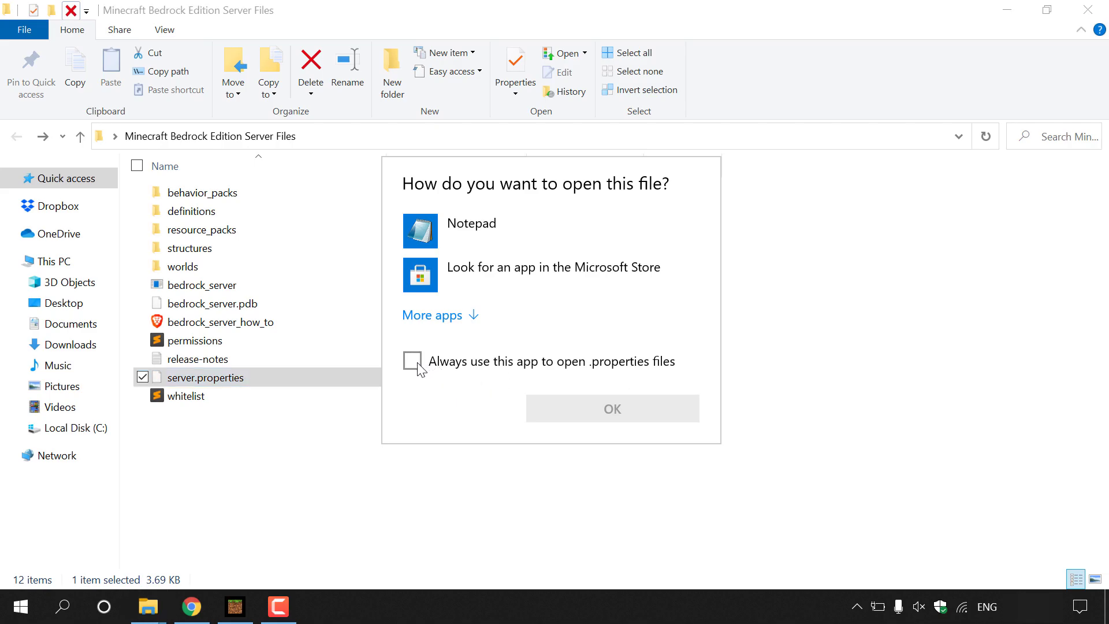
left_click(552, 233)
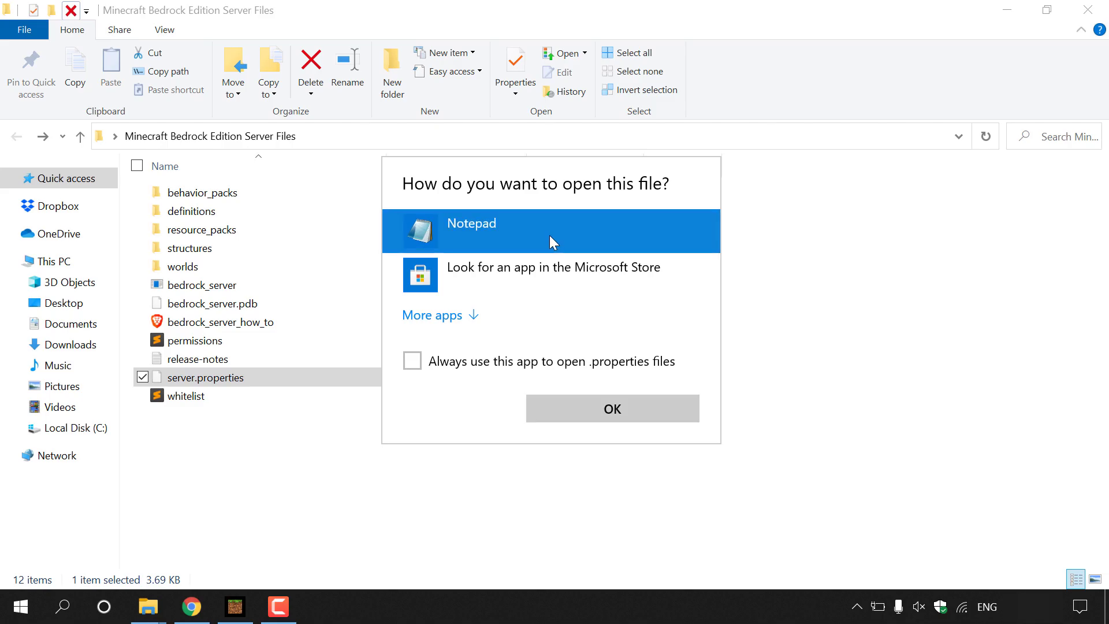
left_click(646, 409)
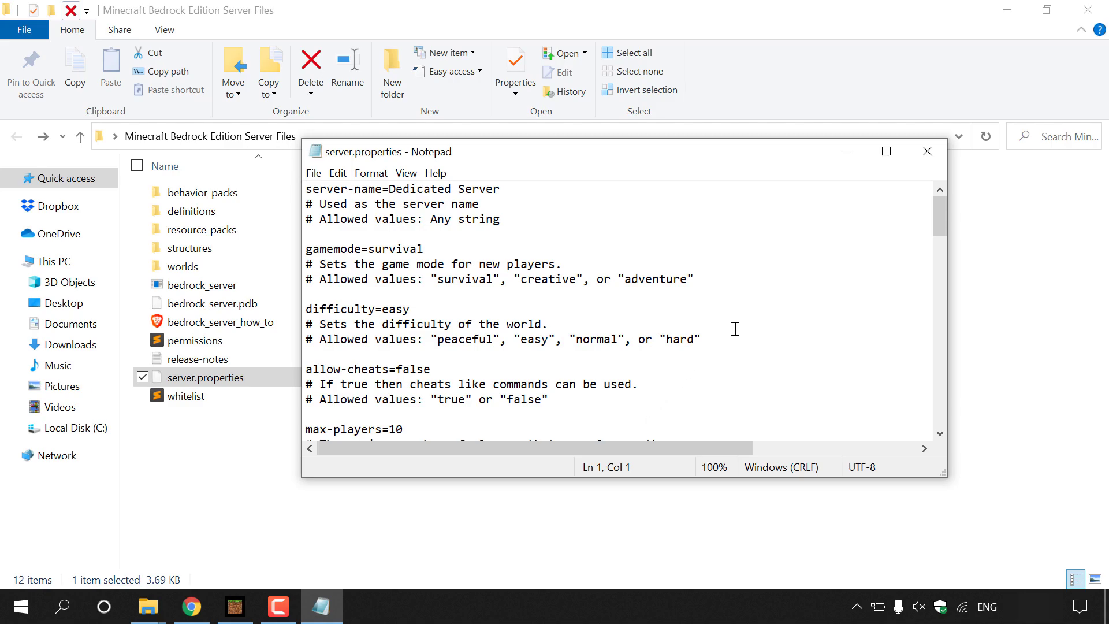
left_click(890, 153)
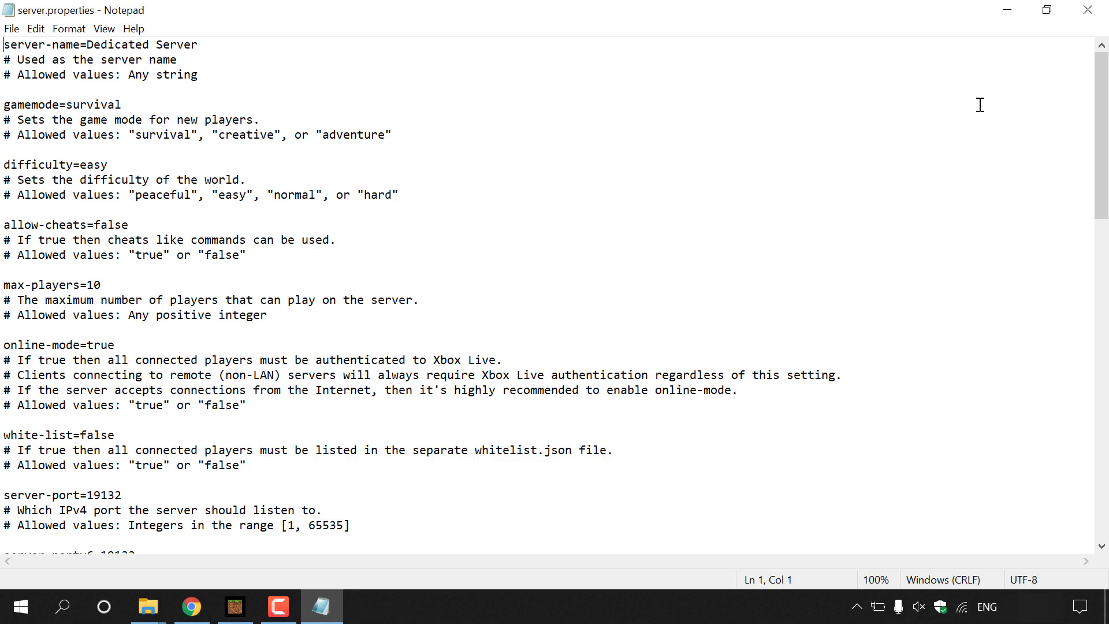
Set the level-name value in server.properties to websplaining, then save and close the file.
left_click_drag(1101, 87, 1090, 269)
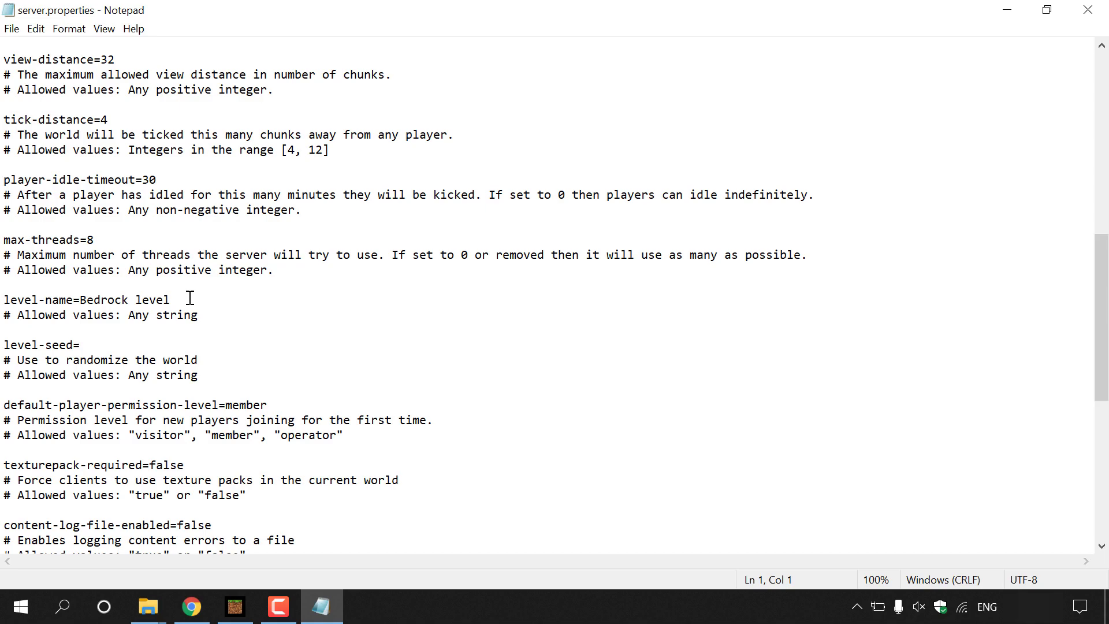
left_click_drag(190, 298, 79, 300)
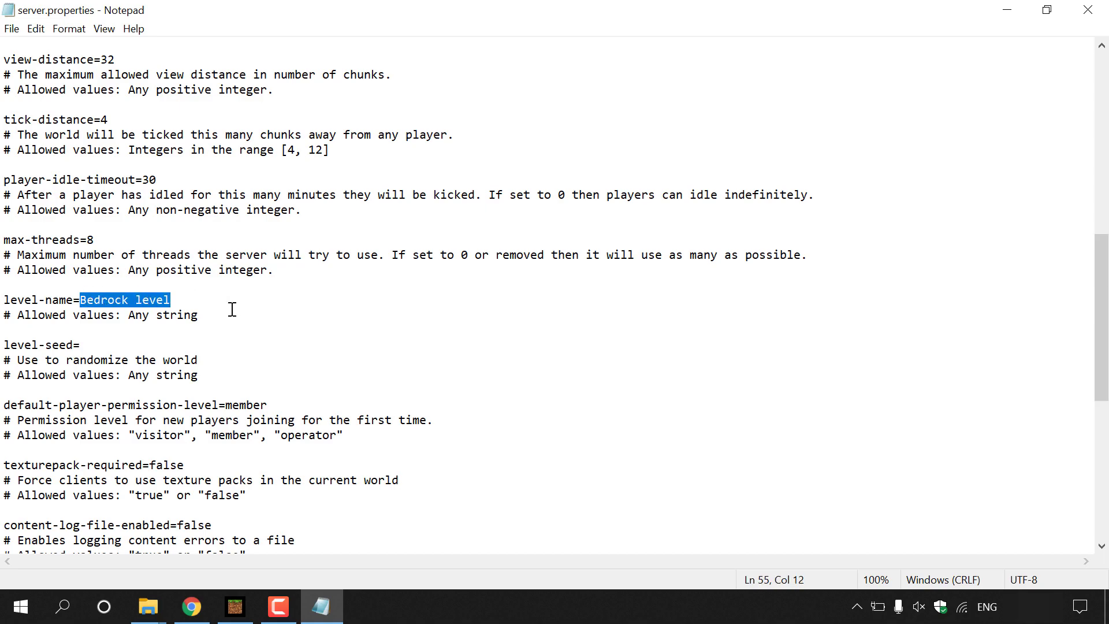
type("websplaining")
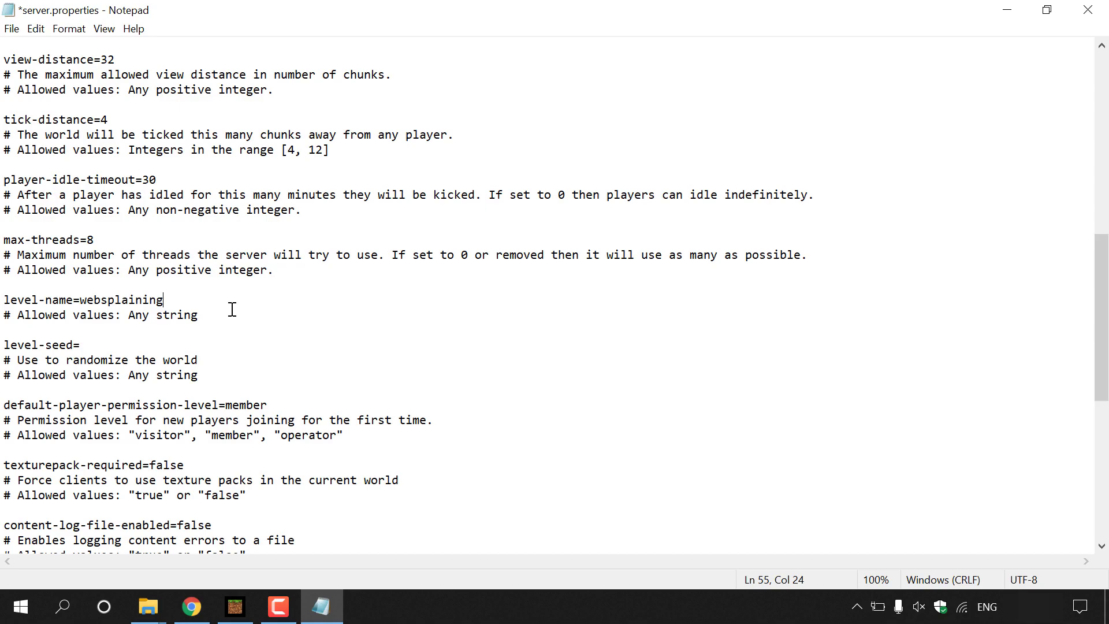
left_click(16, 33)
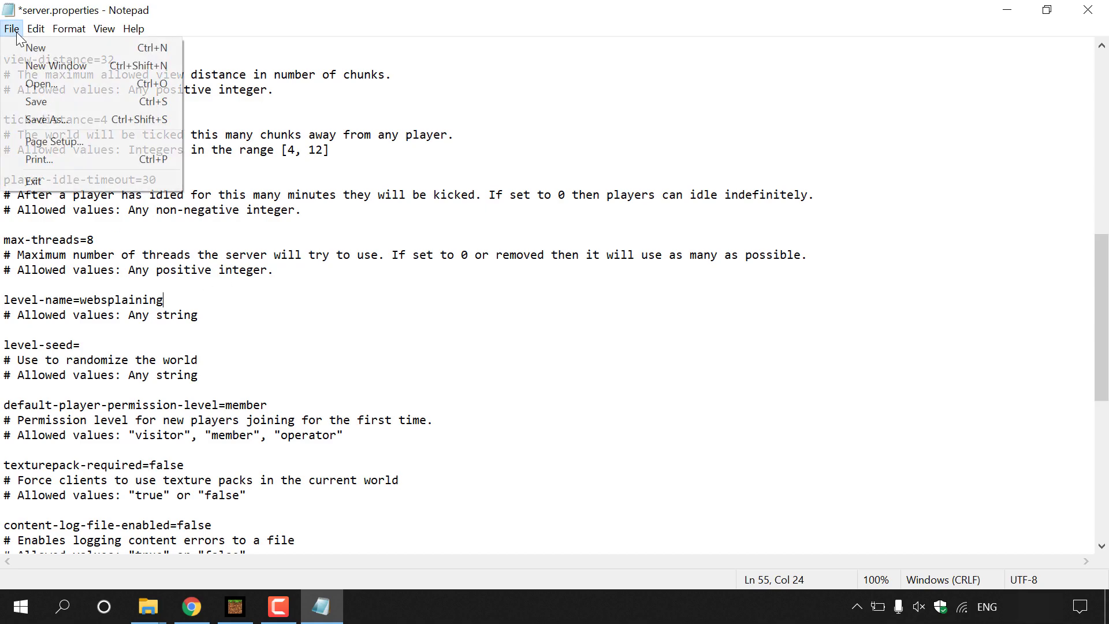
left_click(48, 102)
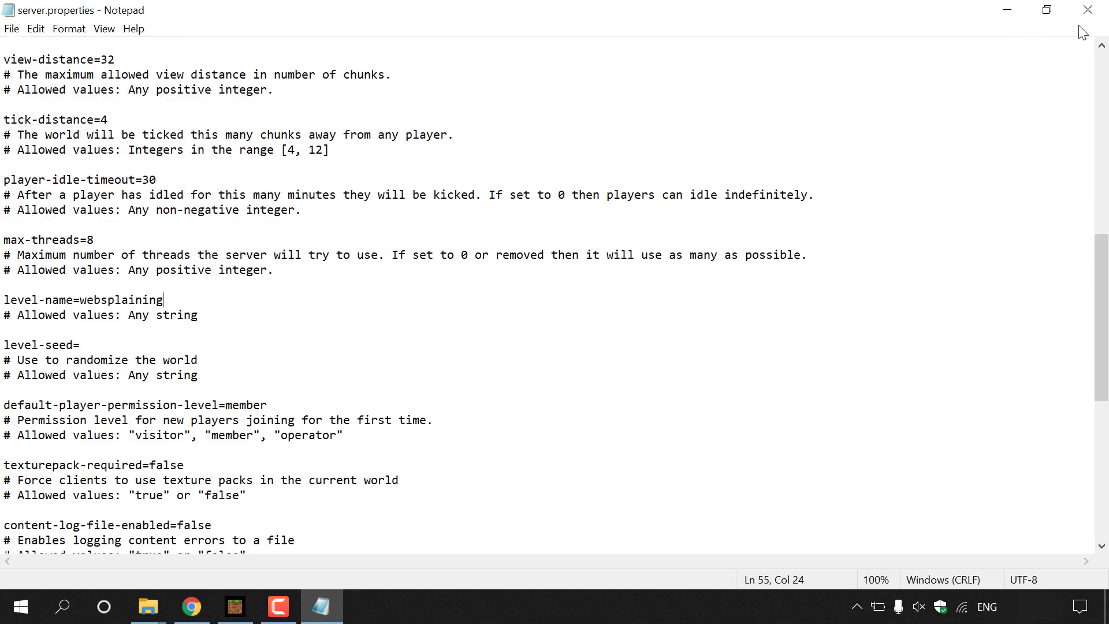
left_click(1088, 10)
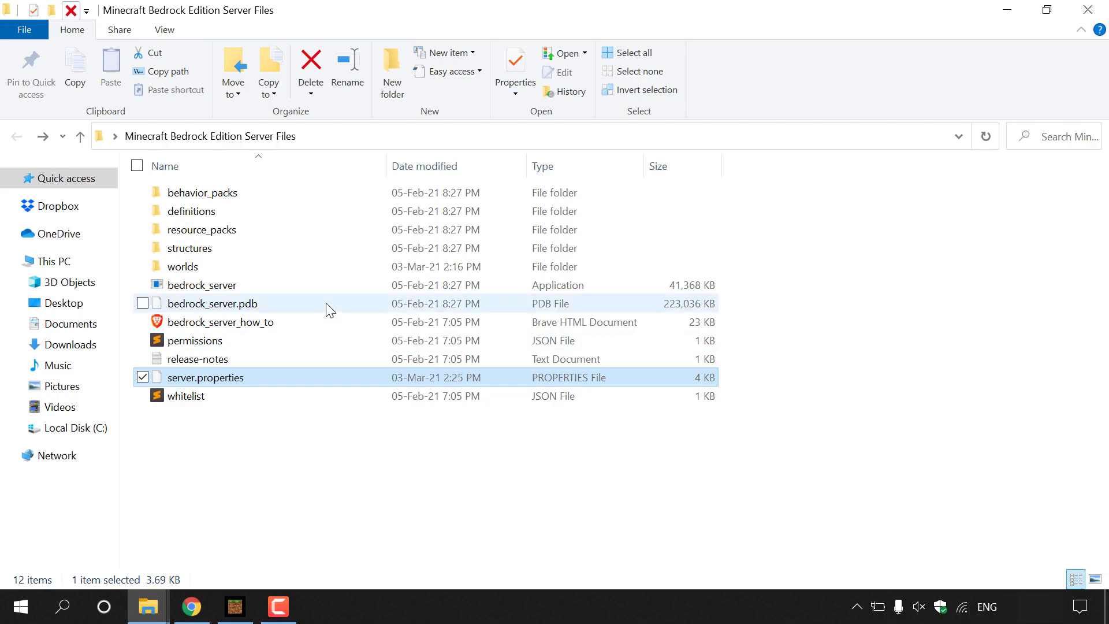
Run the bedrock_server application and move its console window aside so the folder's file list is uncovered.
double_click(301, 286)
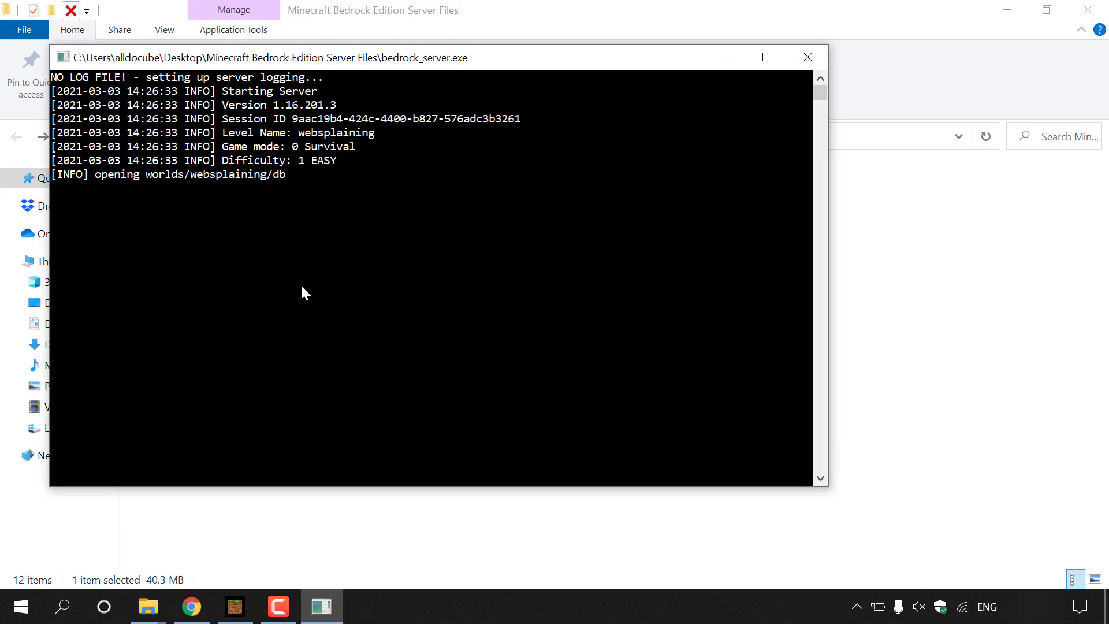
left_click_drag(539, 62, 811, 131)
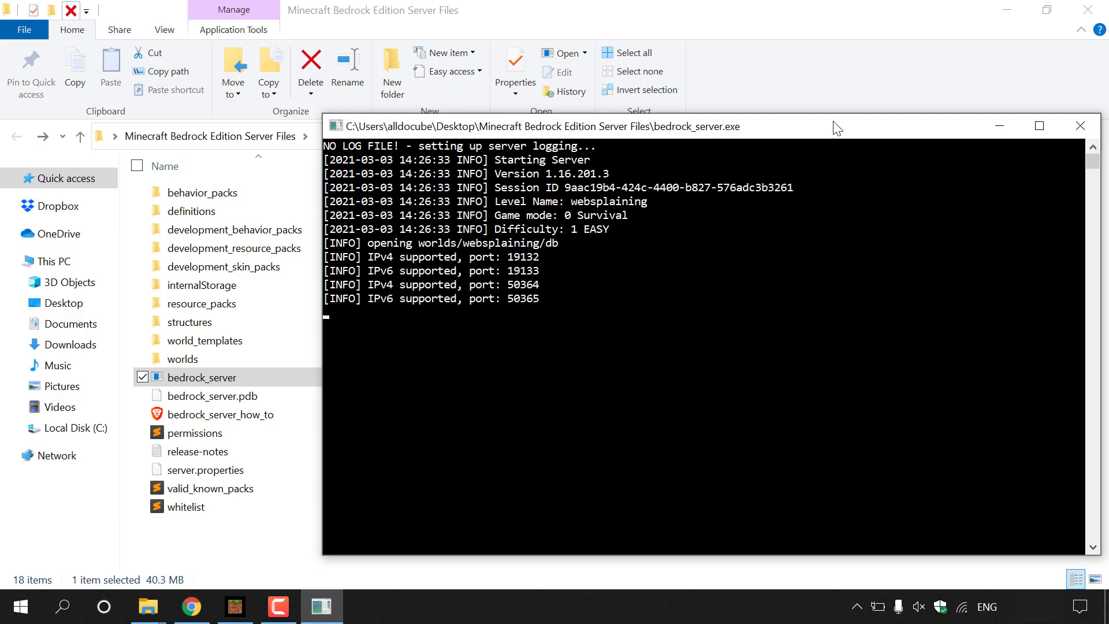